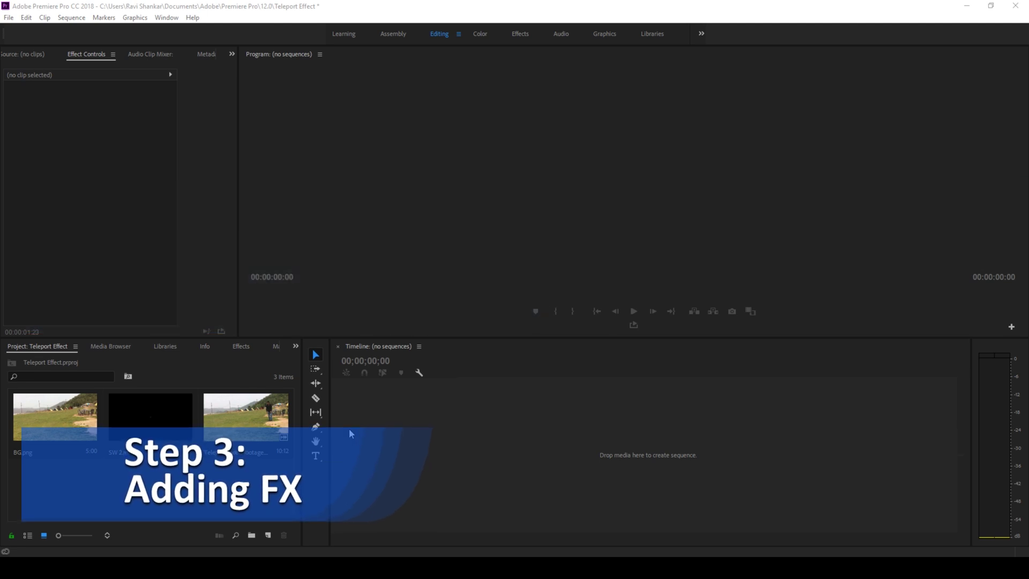
Step: Open Teleport video footage.mp4 in the Source Monitor for preview
double_click(253, 421)
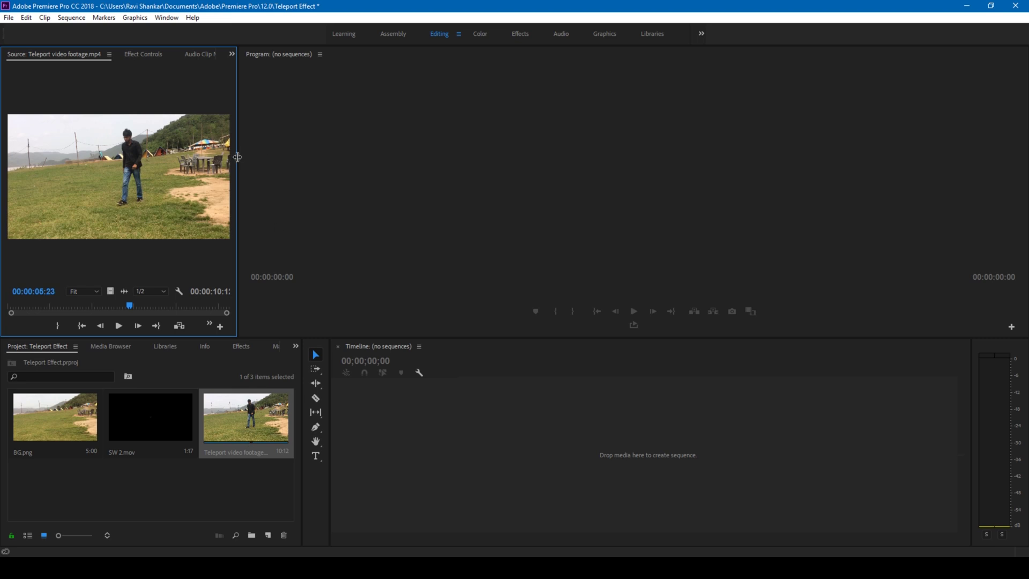
Step: Enlarge the source preview and play the teleport footage from its start
left_click_drag(238, 157, 581, 185)
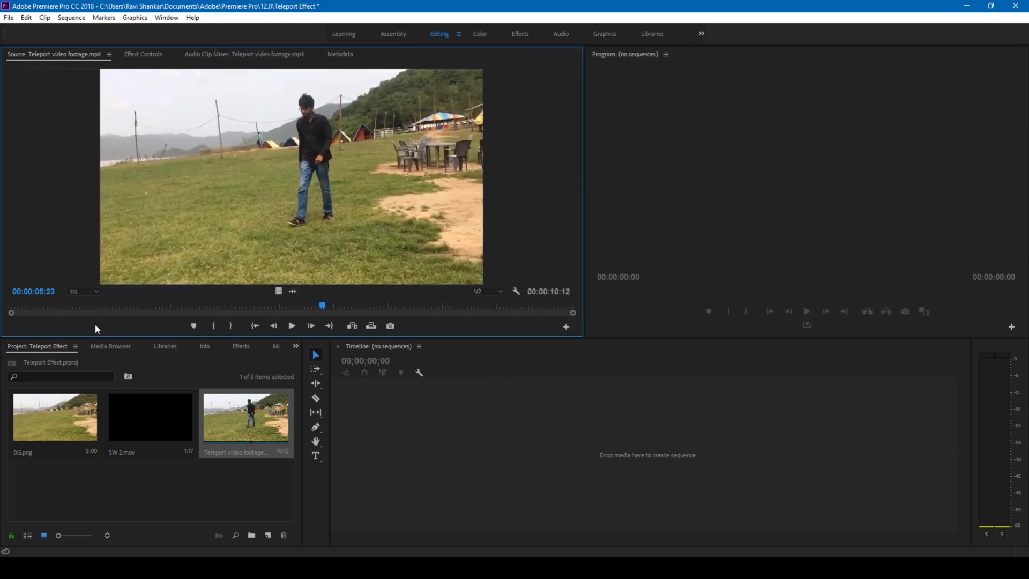
left_click_drag(27, 310, 7, 309)
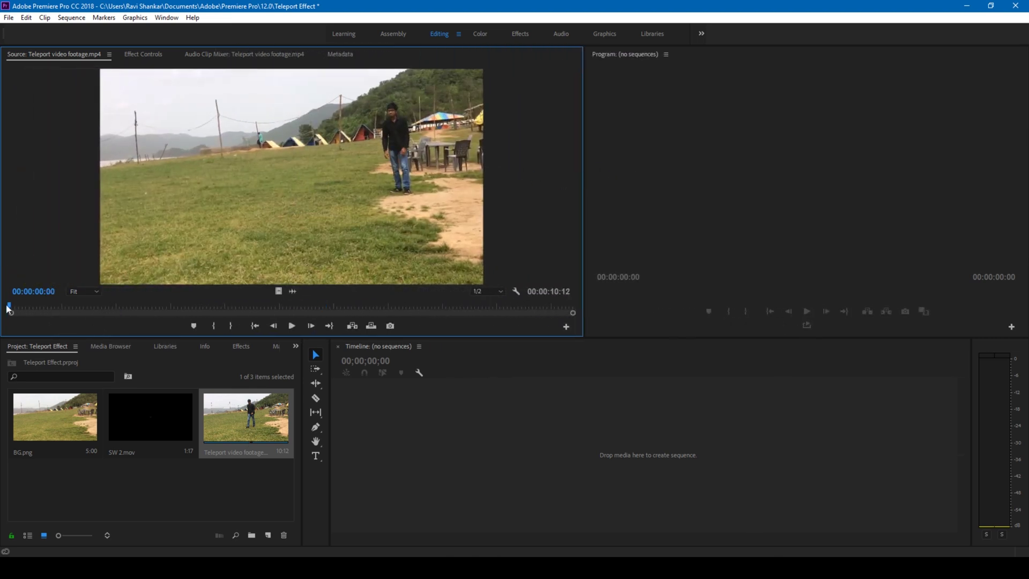
left_click(292, 326)
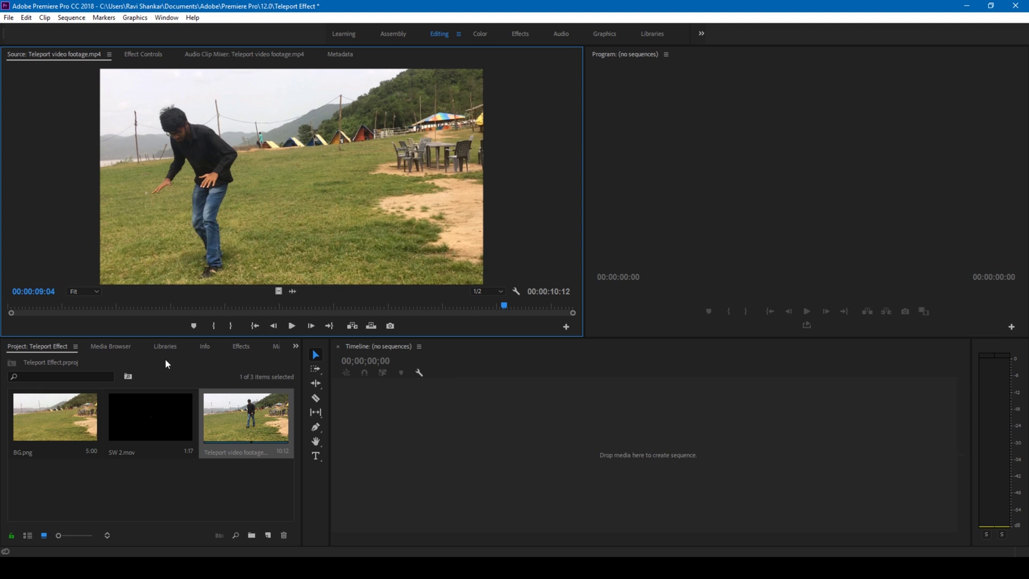
Step: Preview BG.png, restore the preview layout, and show the Effect Controls settings
double_click(73, 419)
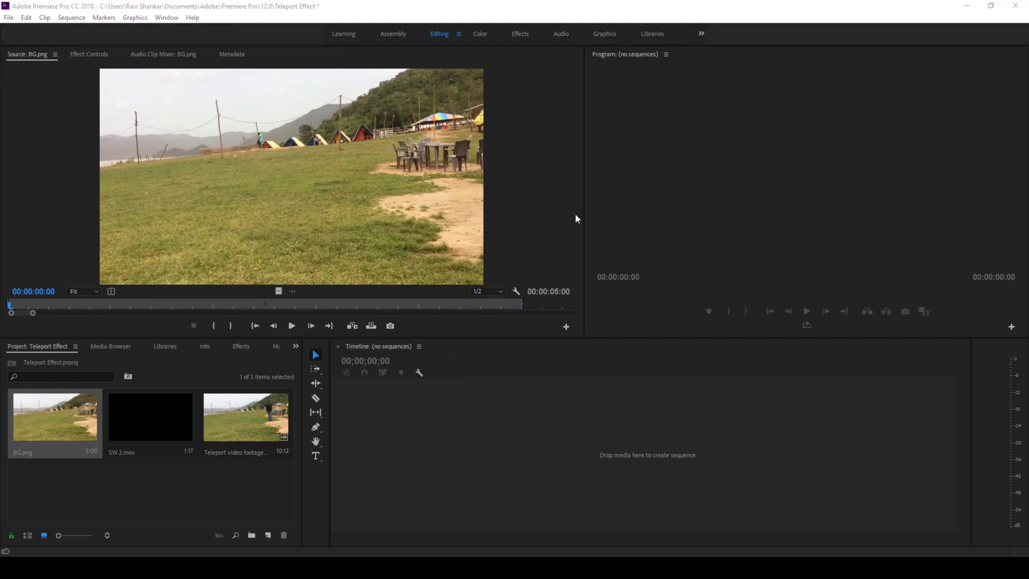
left_click_drag(583, 215, 292, 220)
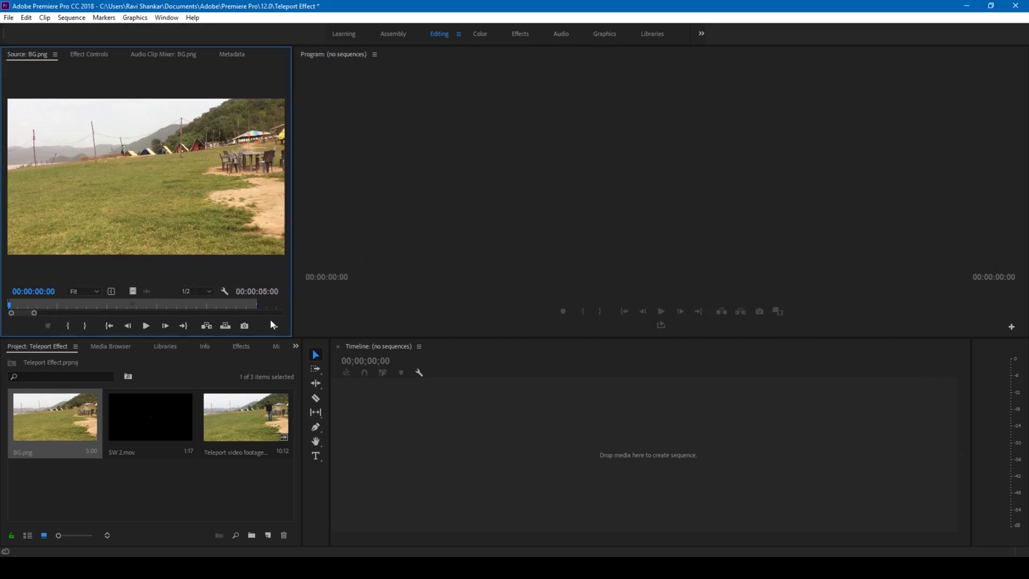
left_click(243, 428)
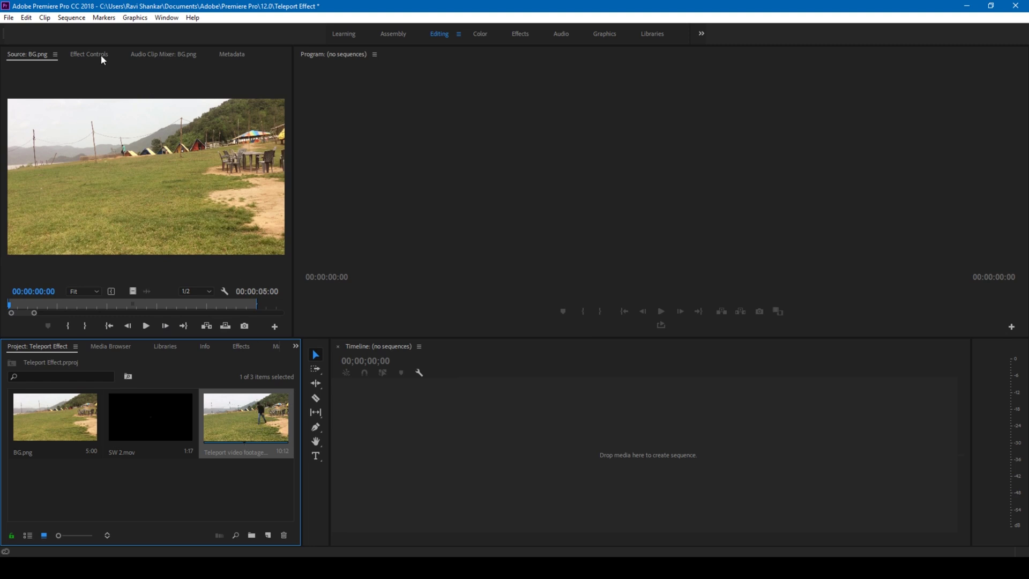
left_click(89, 55)
left_click(245, 433)
Step: Create a sequence from the teleport footage and split it at 00:00:03:11
left_click_drag(236, 419, 401, 435)
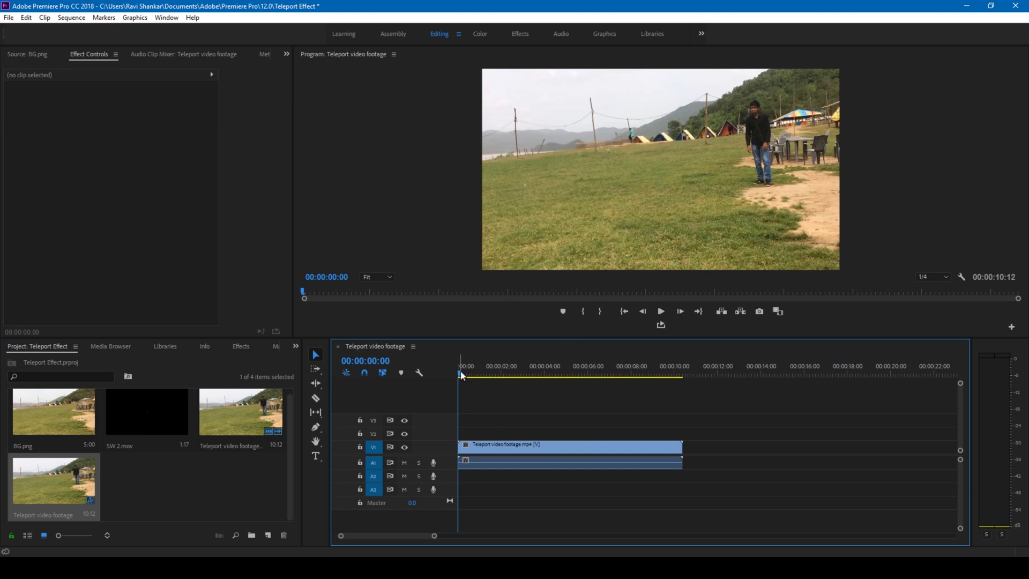
left_click_drag(462, 376, 534, 379)
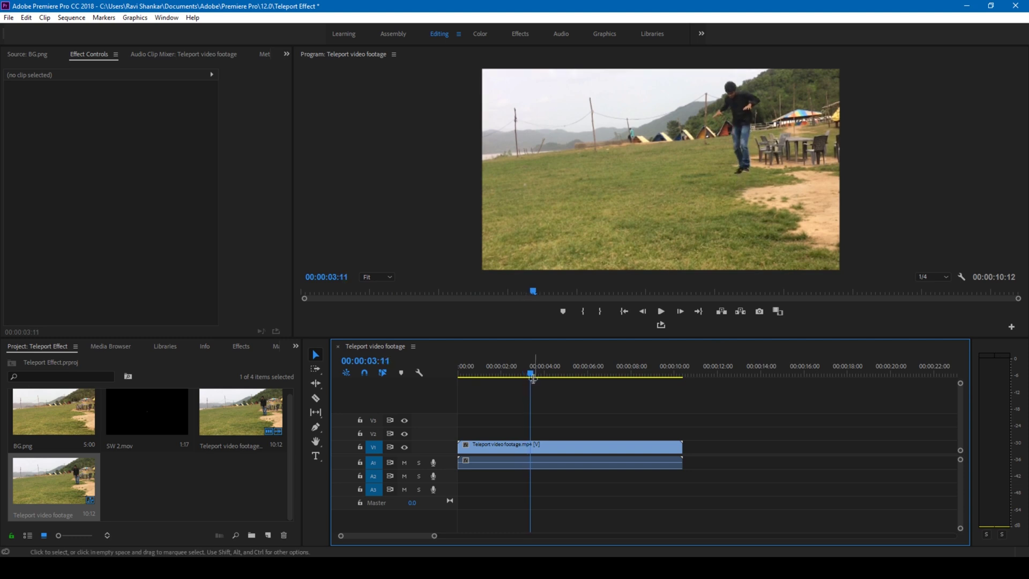
left_click(318, 402)
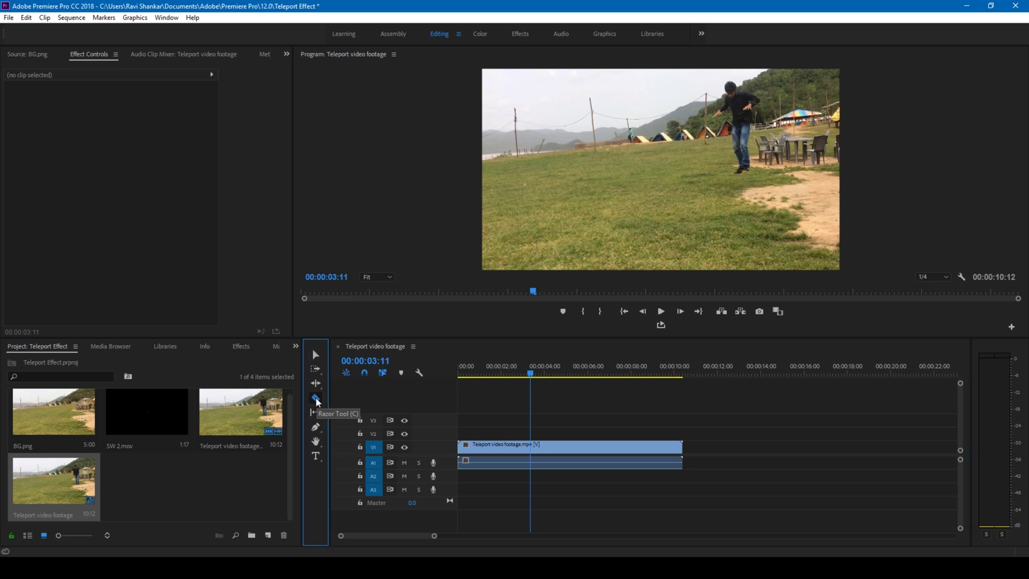
left_click(535, 455)
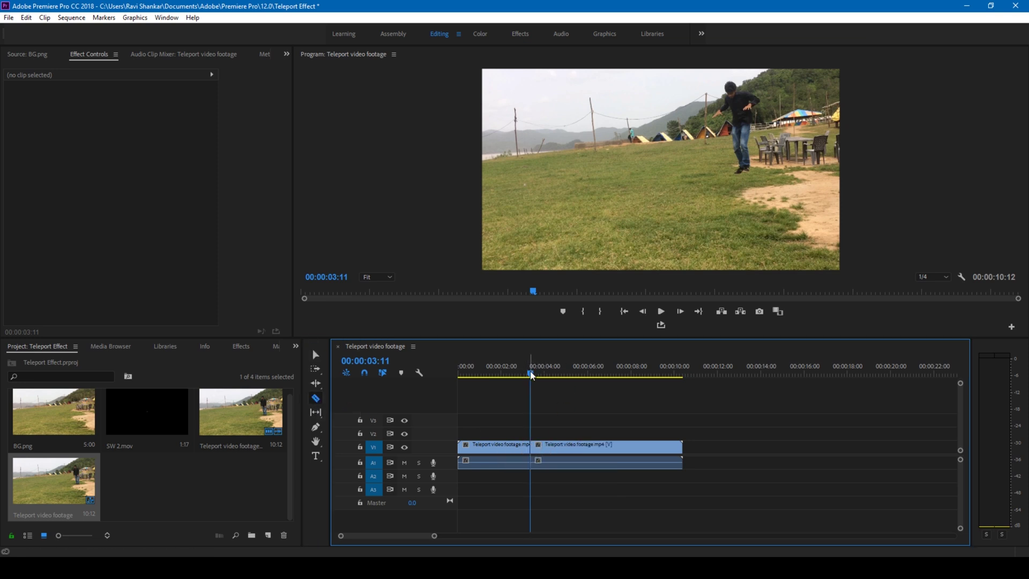
Step: Cut at the landing point and delete the middle section, leaving a gap
left_click_drag(532, 375, 635, 384)
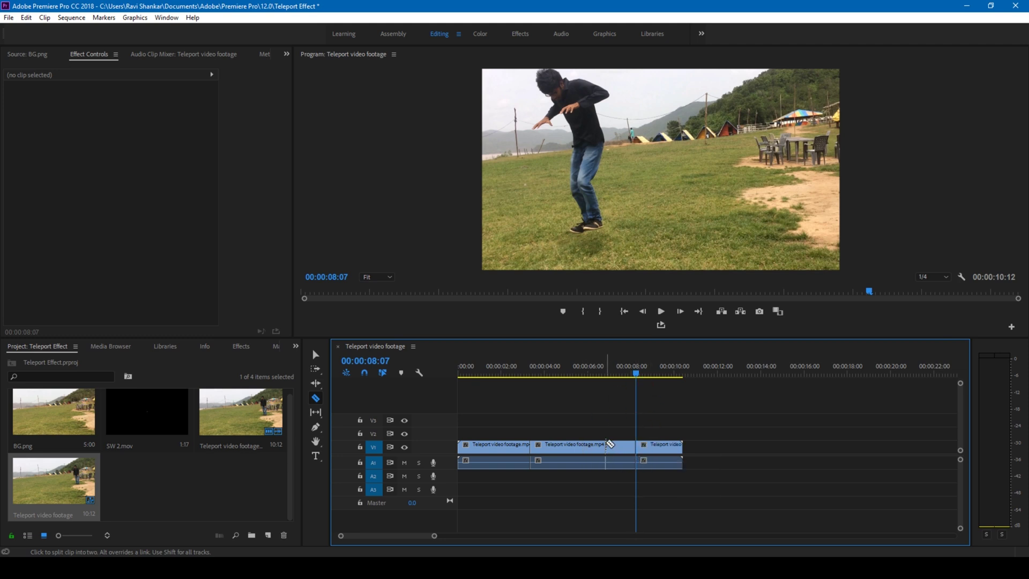
key("v")
left_click(572, 447)
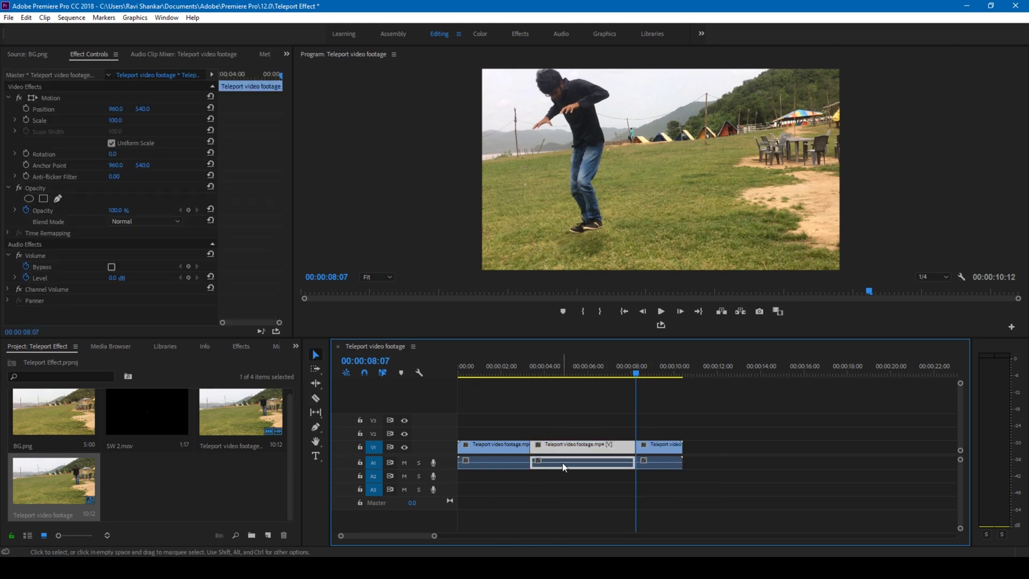
key("Delete")
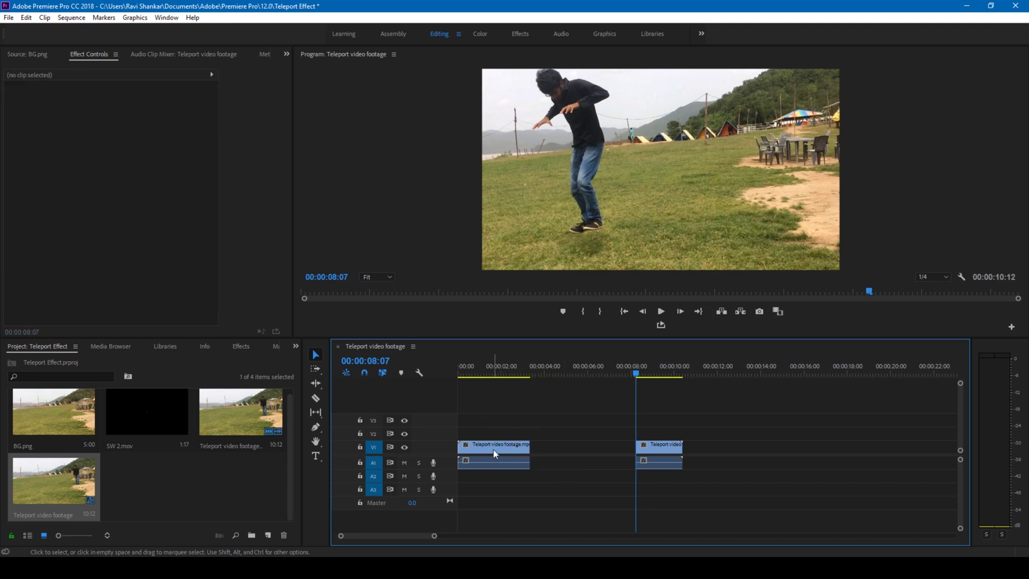
Step: Move both footage pieces up to V2 and place BG.png on V1 beneath them
left_click_drag(481, 421, 651, 437)
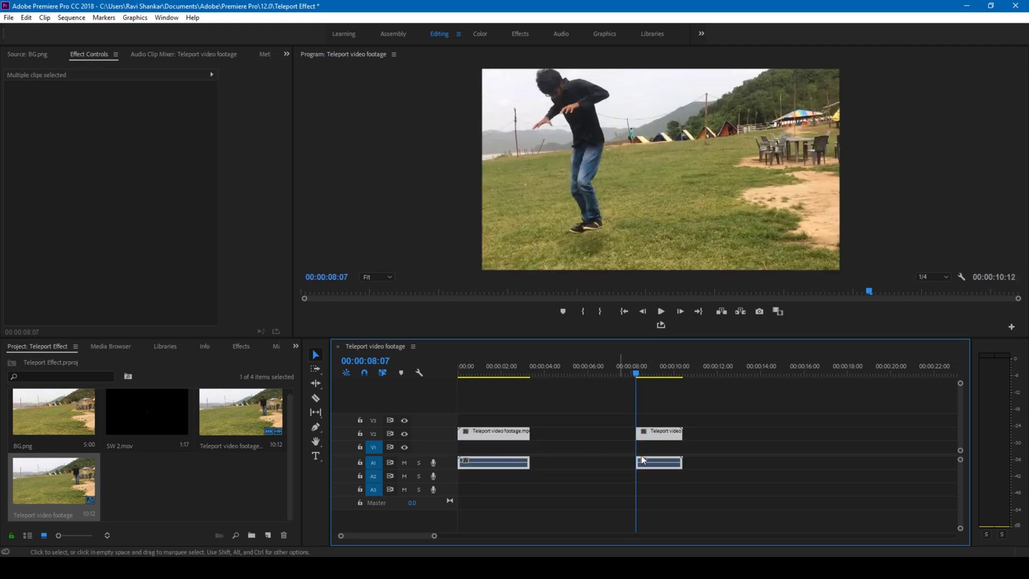
left_click(112, 461)
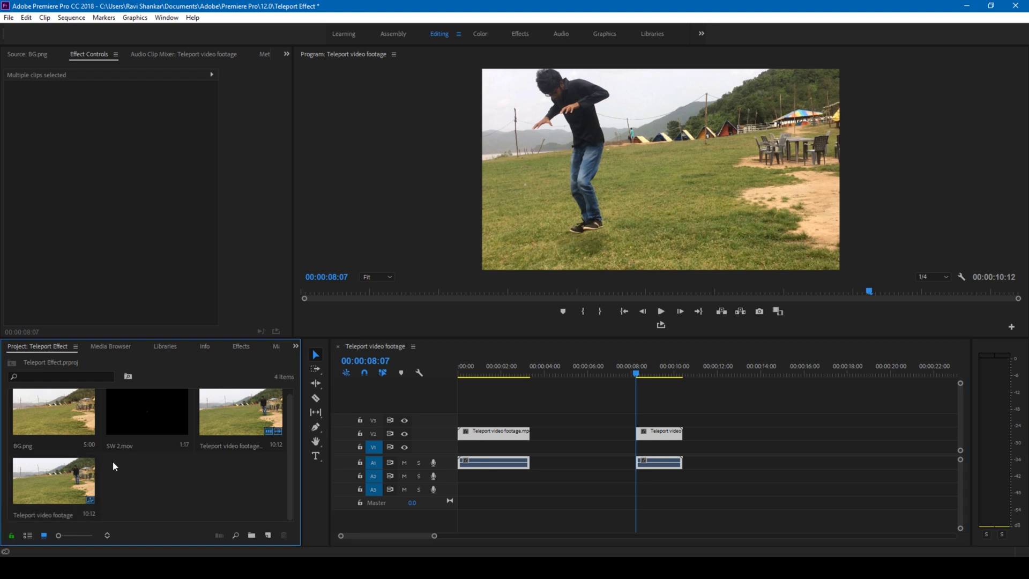
left_click(50, 413)
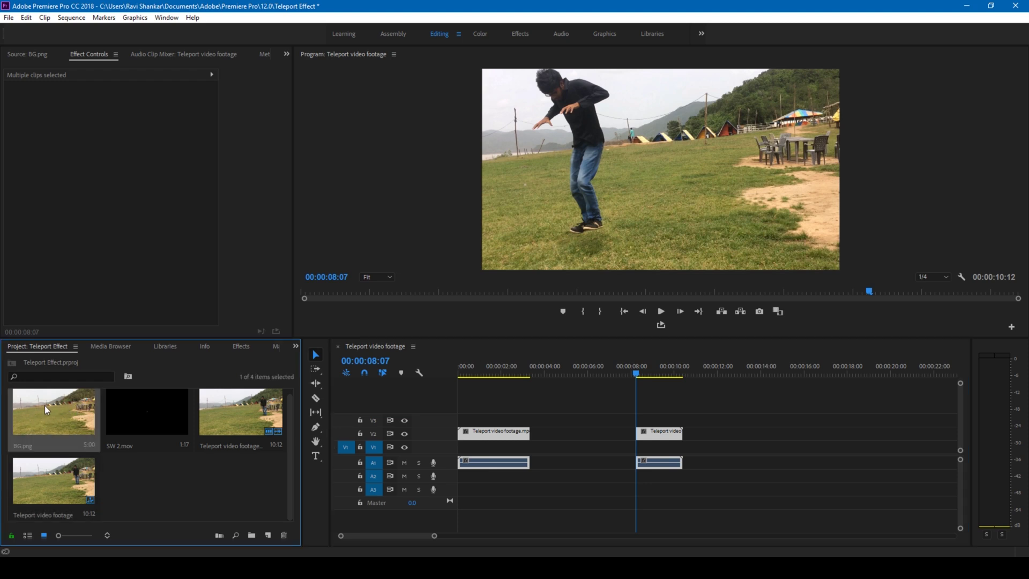
left_click_drag(44, 406, 452, 459)
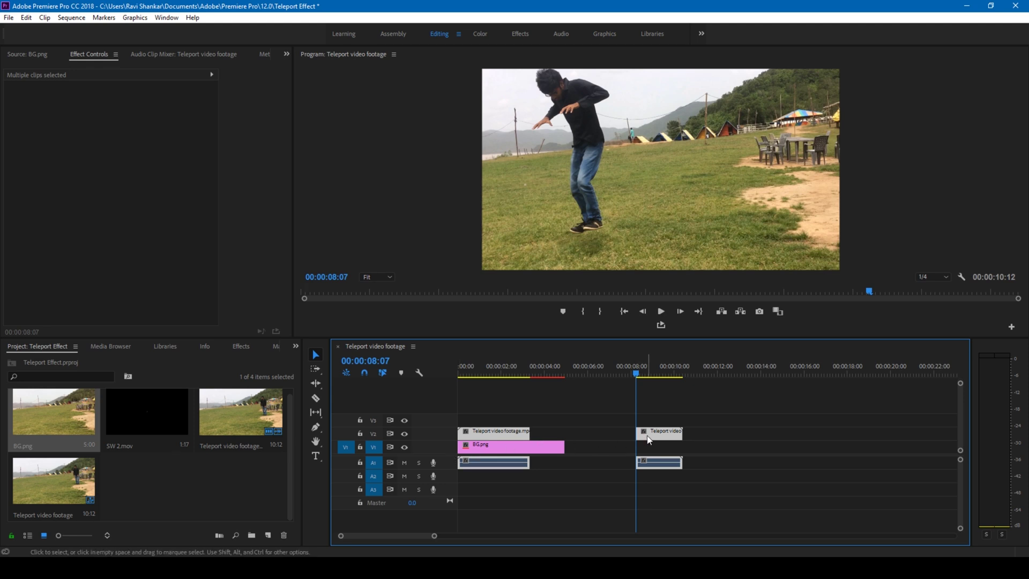
Step: Slide the second footage piece left against the first, making the sequence 00:00:05:26
left_click_drag(654, 437, 616, 436)
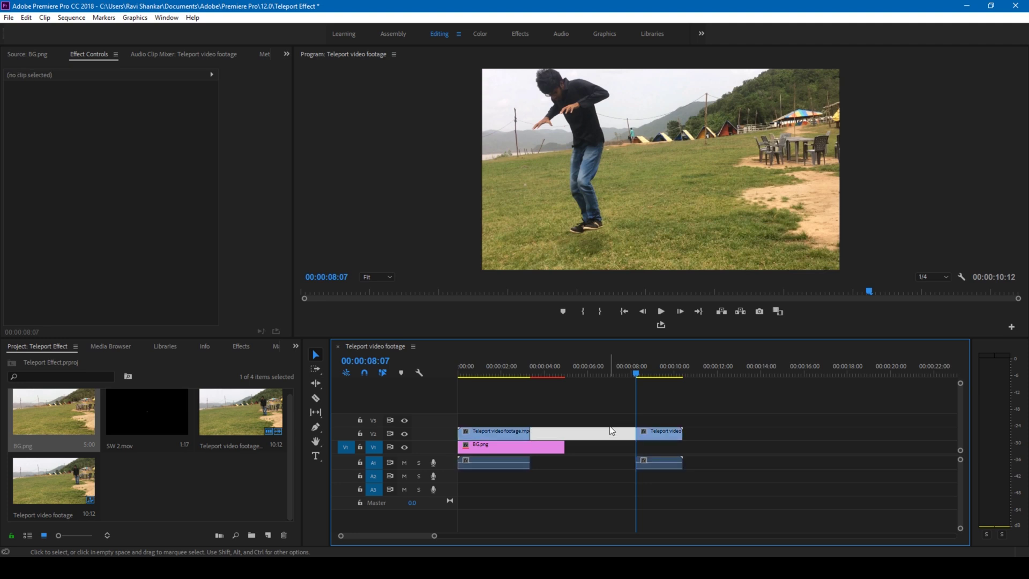
left_click(653, 431)
left_click_drag(653, 437, 554, 432)
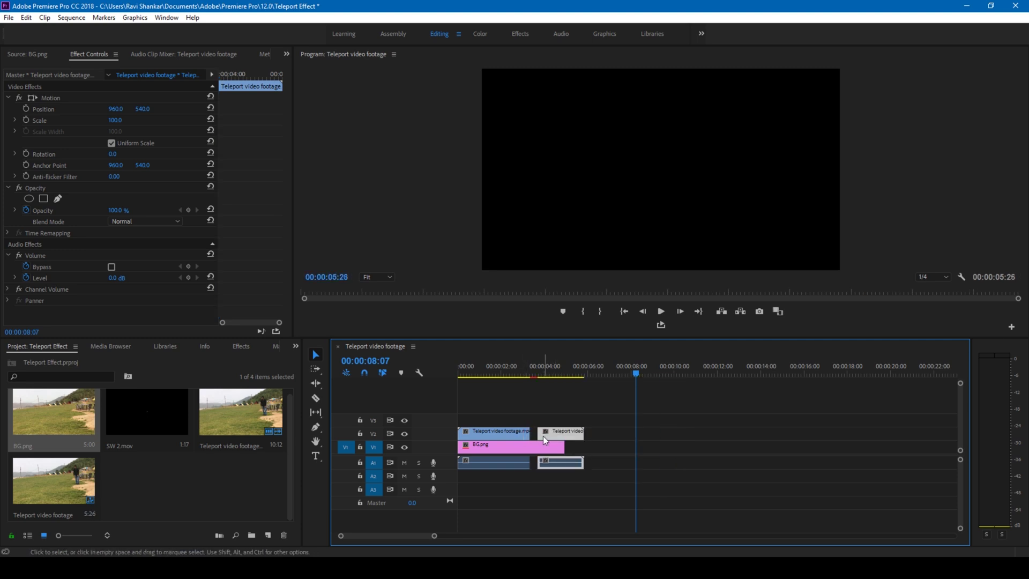
left_click(474, 372)
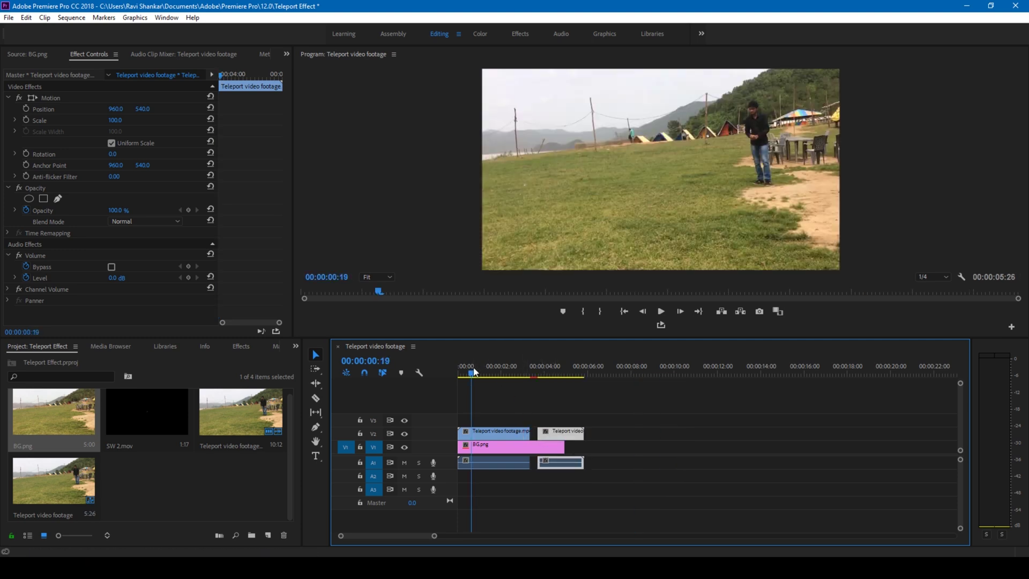
key("space")
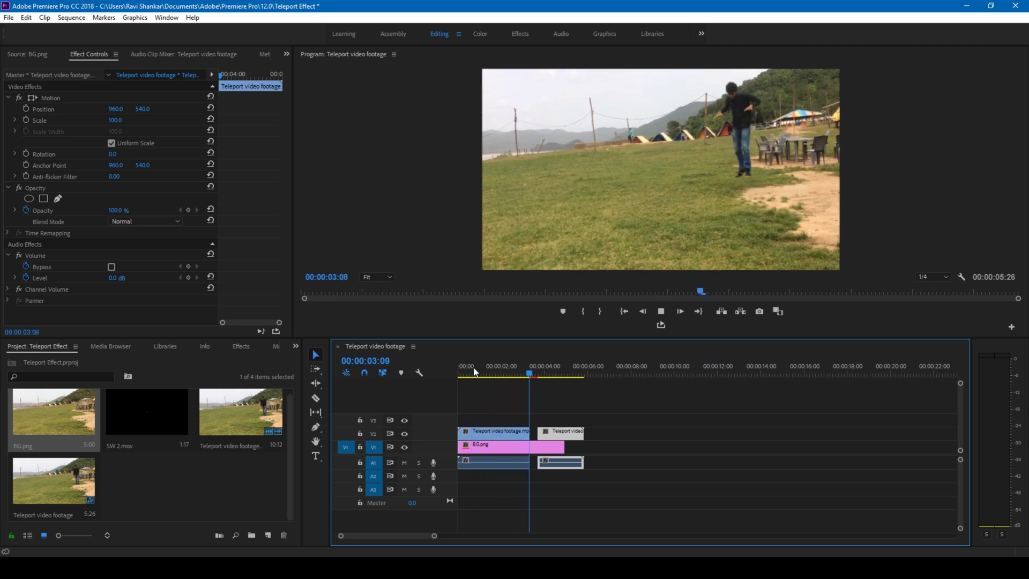
key("space")
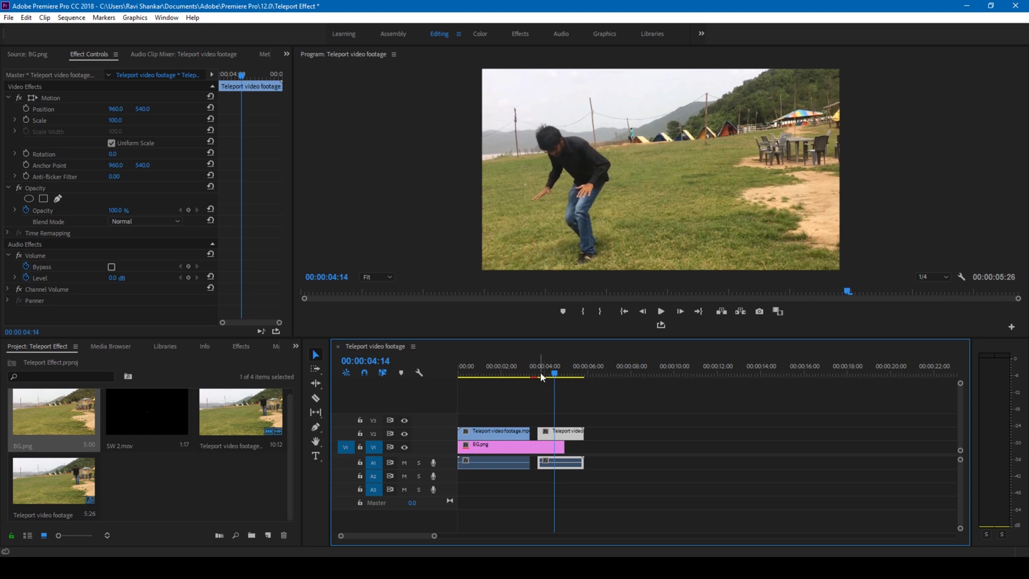
left_click(539, 374)
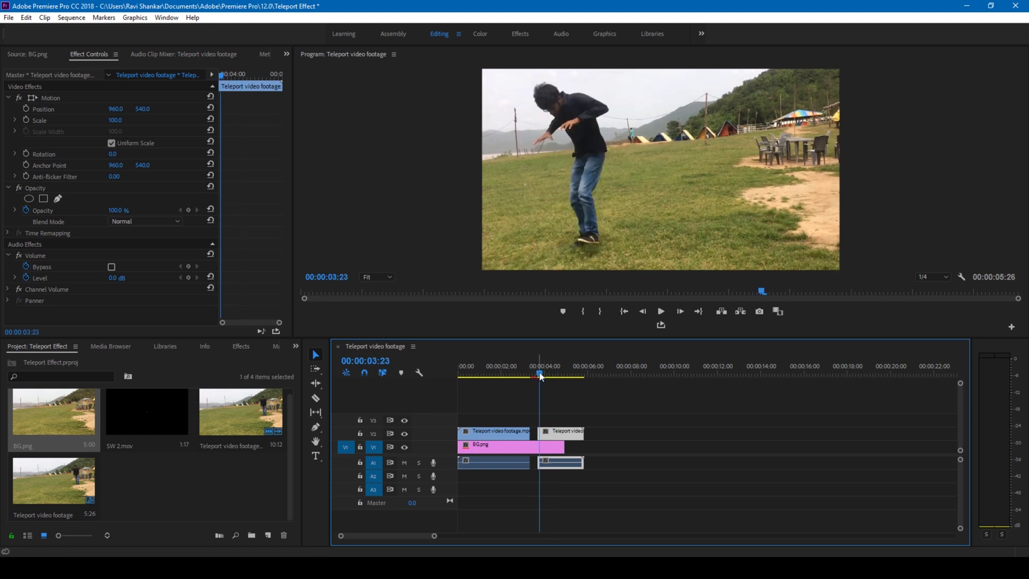
left_click_drag(537, 375, 518, 384)
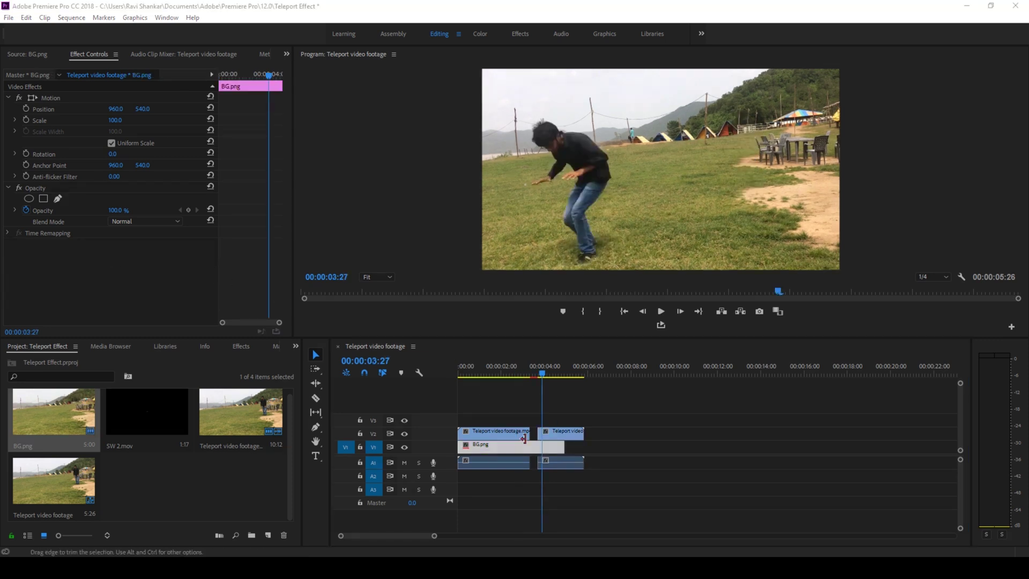
left_click(525, 373)
left_click(525, 373)
left_click_drag(525, 375, 528, 375)
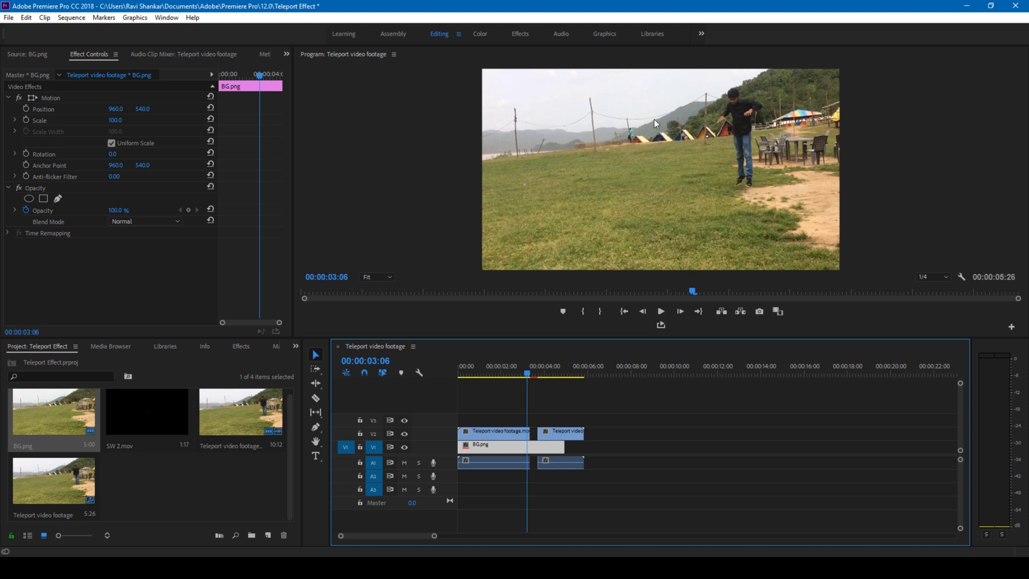
left_click(130, 411)
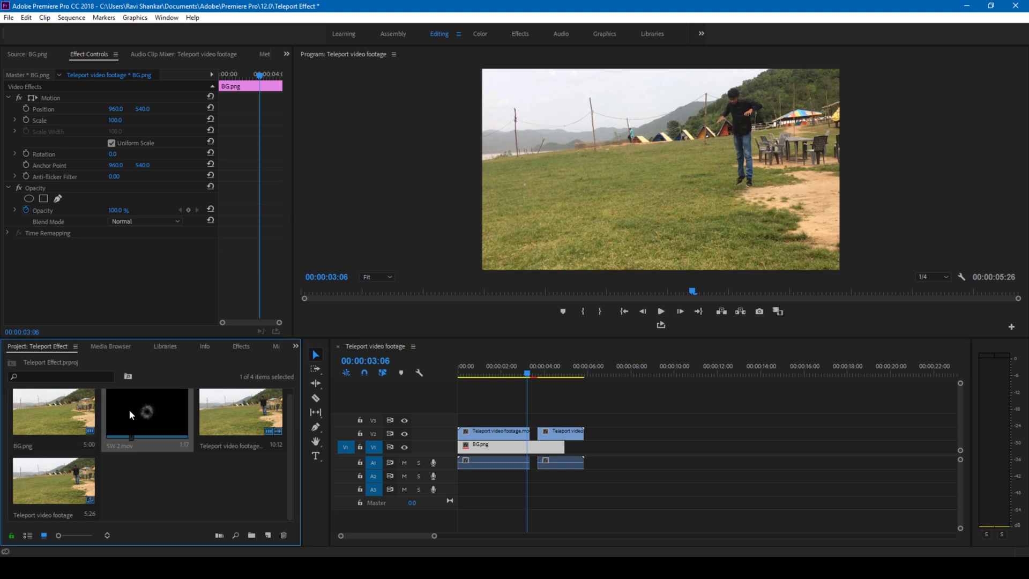
Step: Preview SW 2.mov, then place it on V3 above the footage at the jump cut
double_click(137, 414)
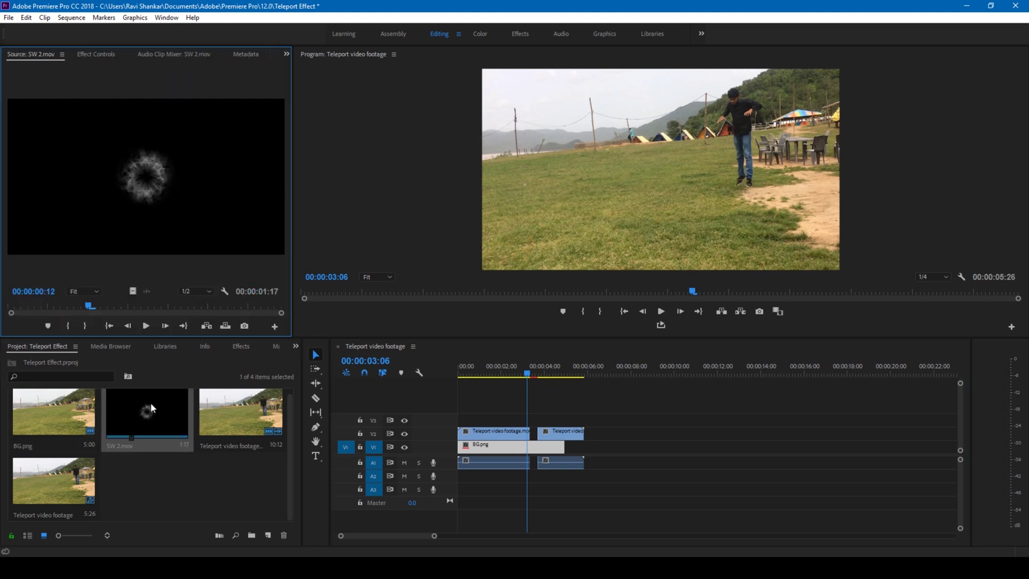
left_click_drag(292, 178, 451, 178)
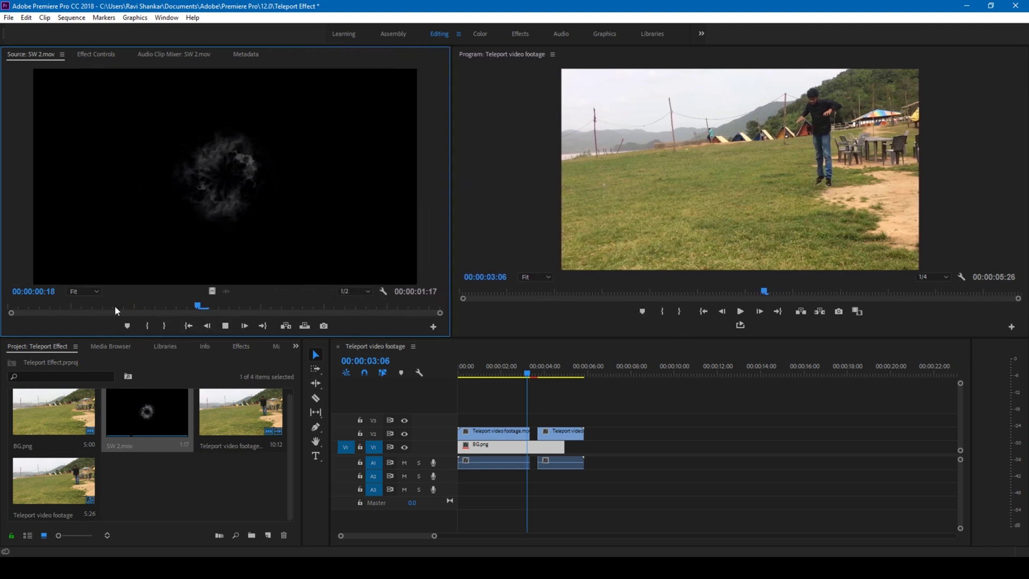
left_click(22, 311)
left_click(229, 326)
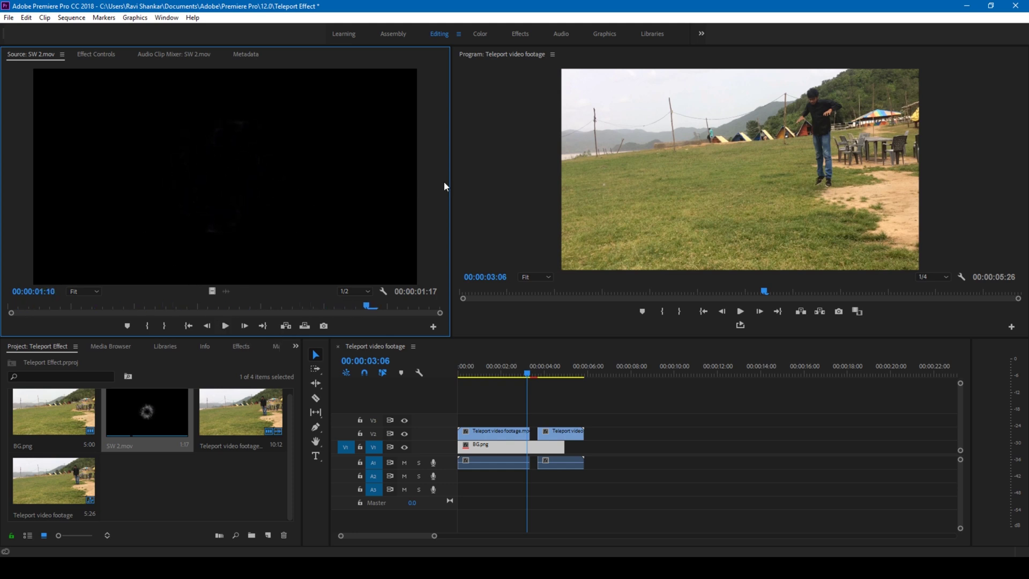
left_click_drag(452, 183, 317, 198)
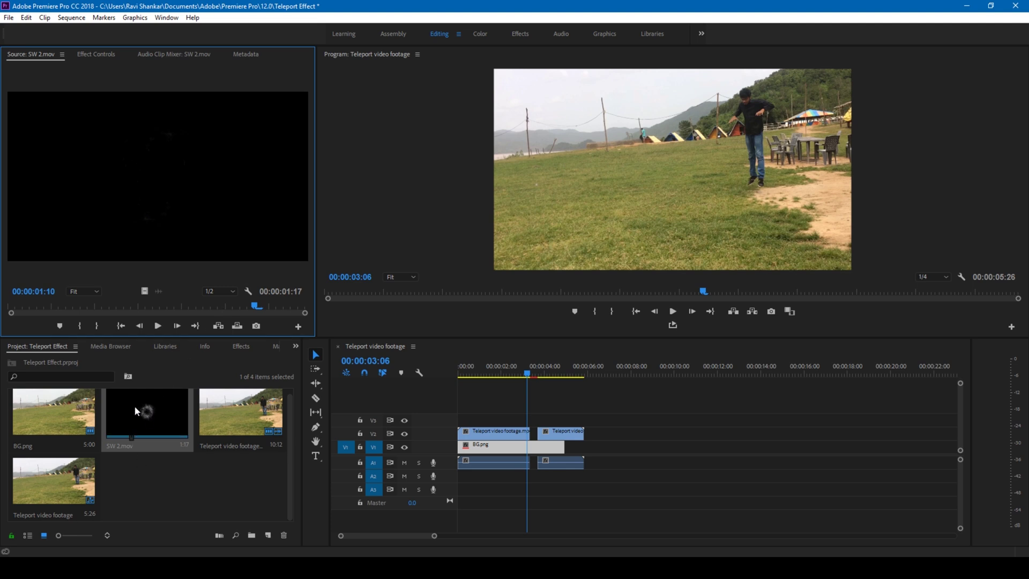
left_click_drag(150, 409, 516, 419)
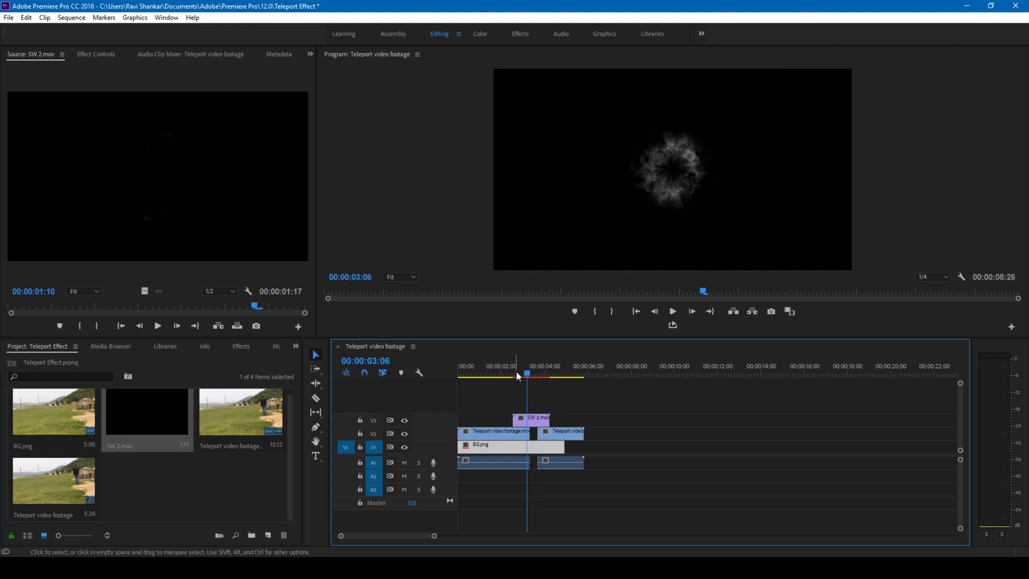
Step: Scrub to the jump frame and select the SW 2.mov clip on V3
left_click_drag(518, 375, 534, 376)
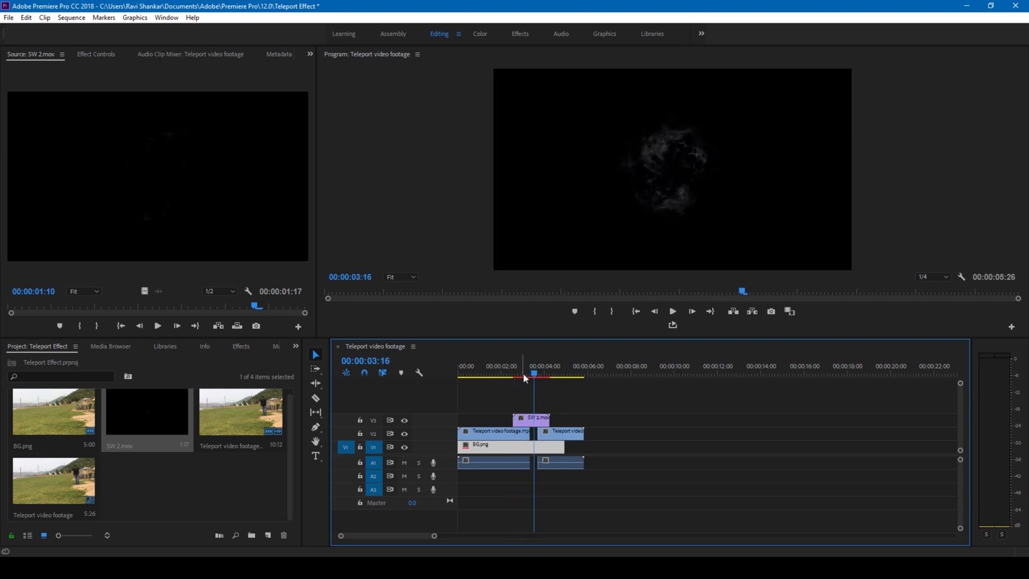
left_click(528, 420)
right_click(528, 420)
key("Escape")
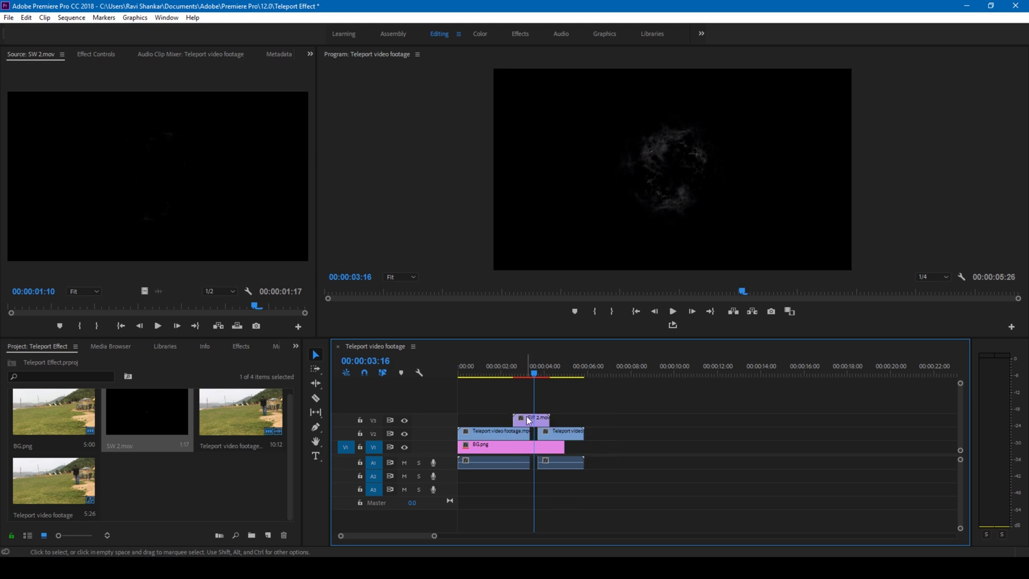
right_click(529, 420)
key("Escape")
Step: Set SW 2.mov's Opacity blend mode to Screen in Effect Controls
left_click(86, 56)
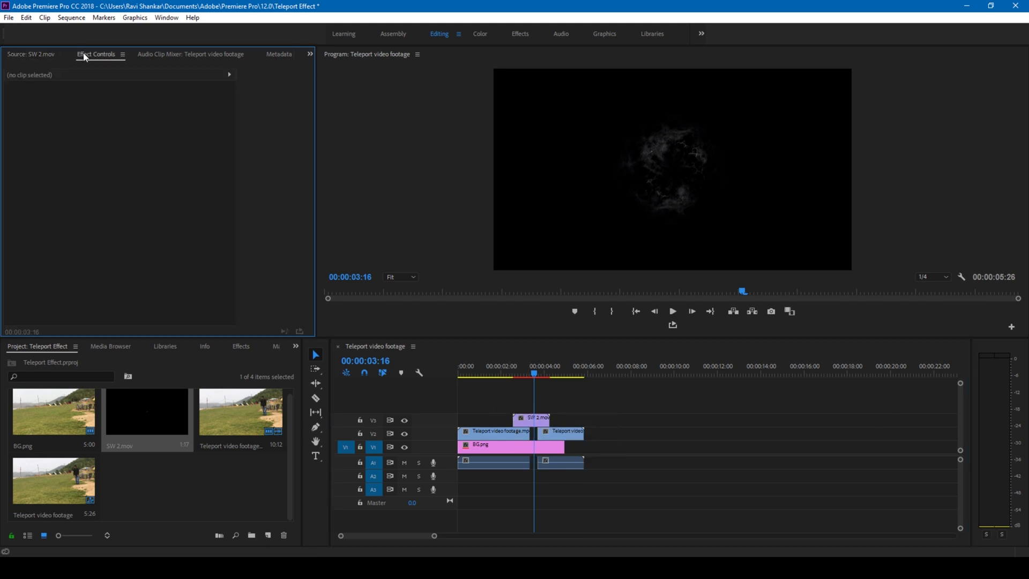
left_click(14, 54)
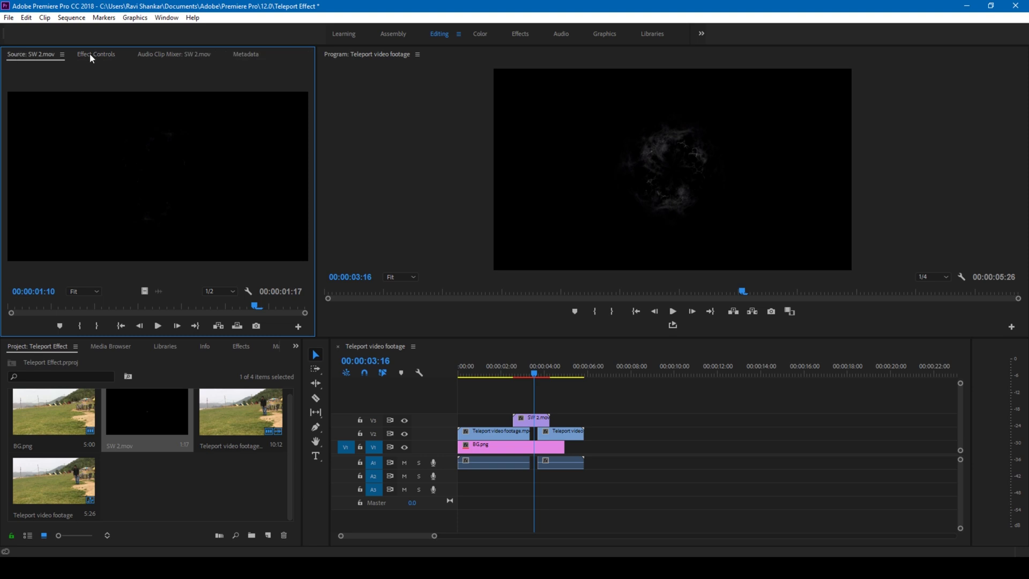
left_click(96, 54)
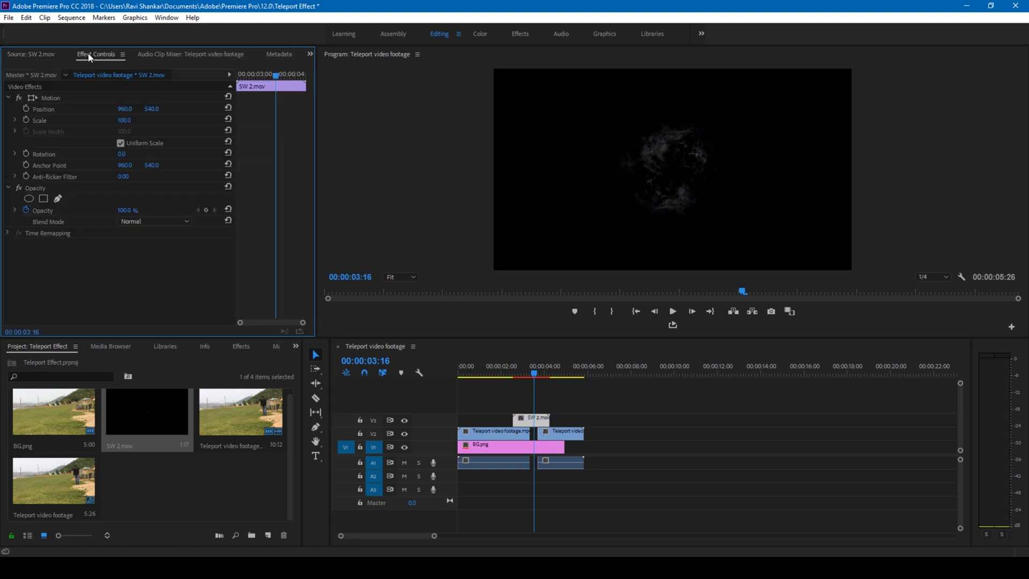
left_click(145, 222)
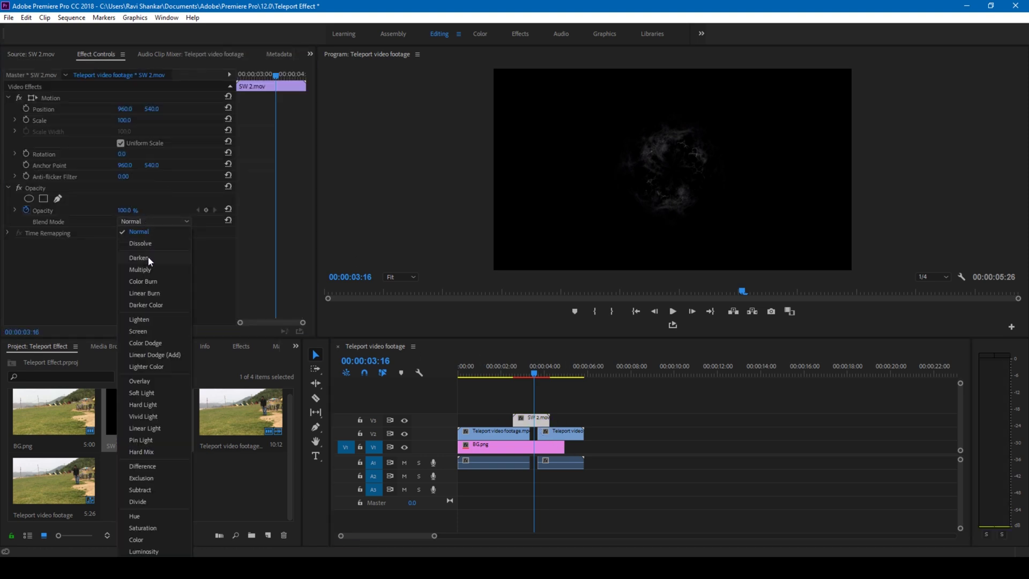
left_click(140, 331)
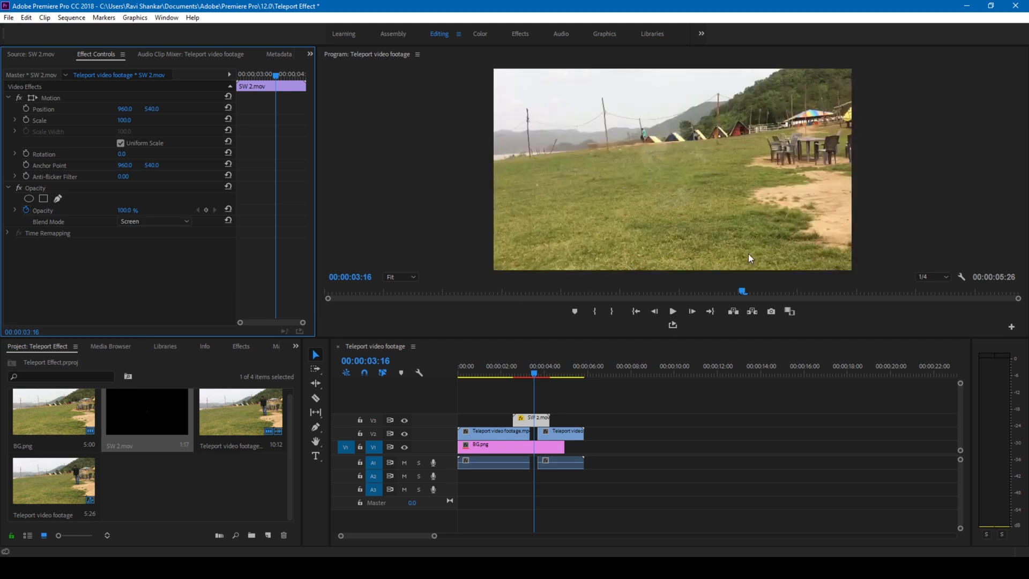
left_click(531, 422)
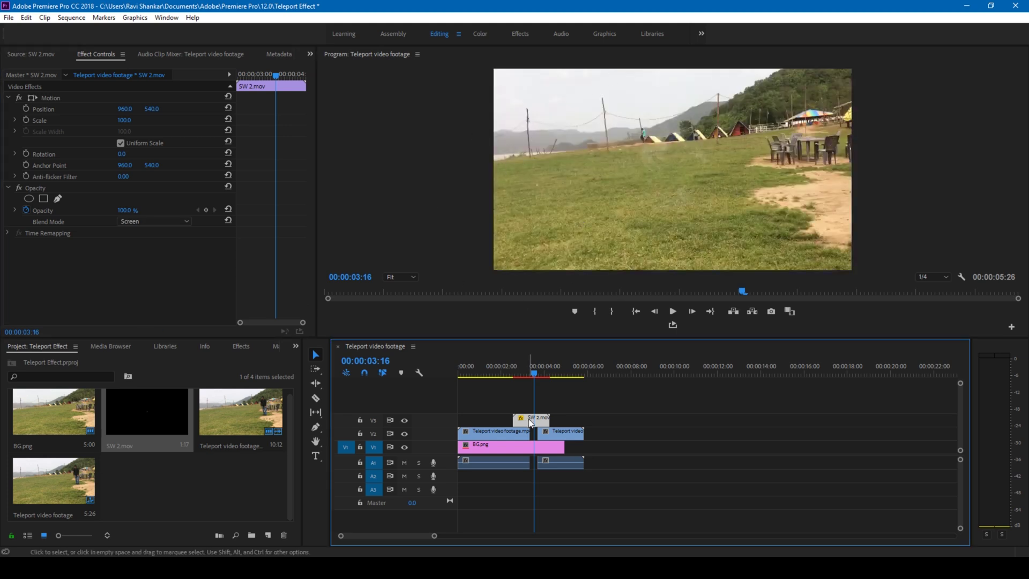
right_click(531, 423)
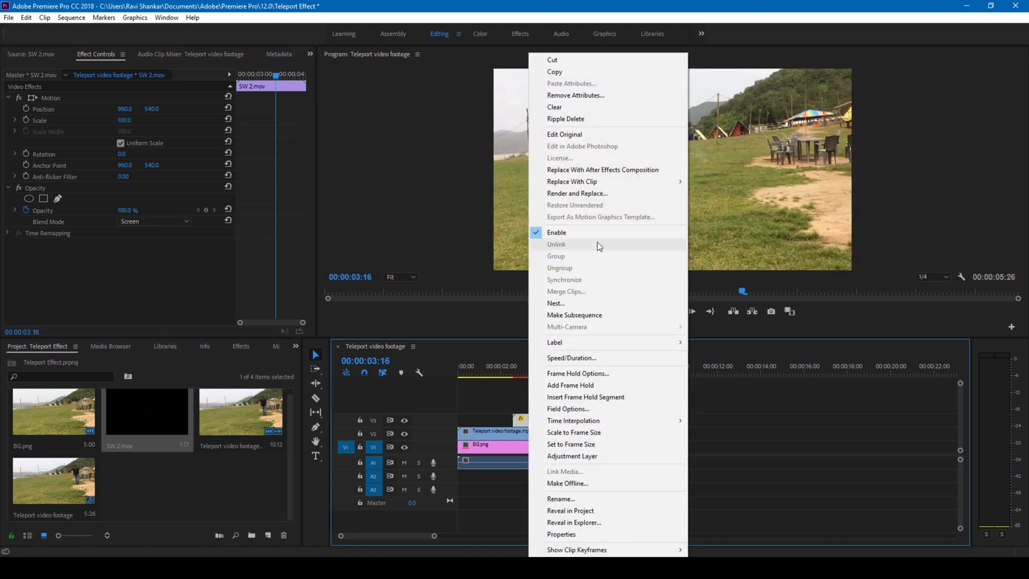
Step: Speed SW 2.mov up to 250% and preview the ring at 00:00:02:19
left_click(564, 359)
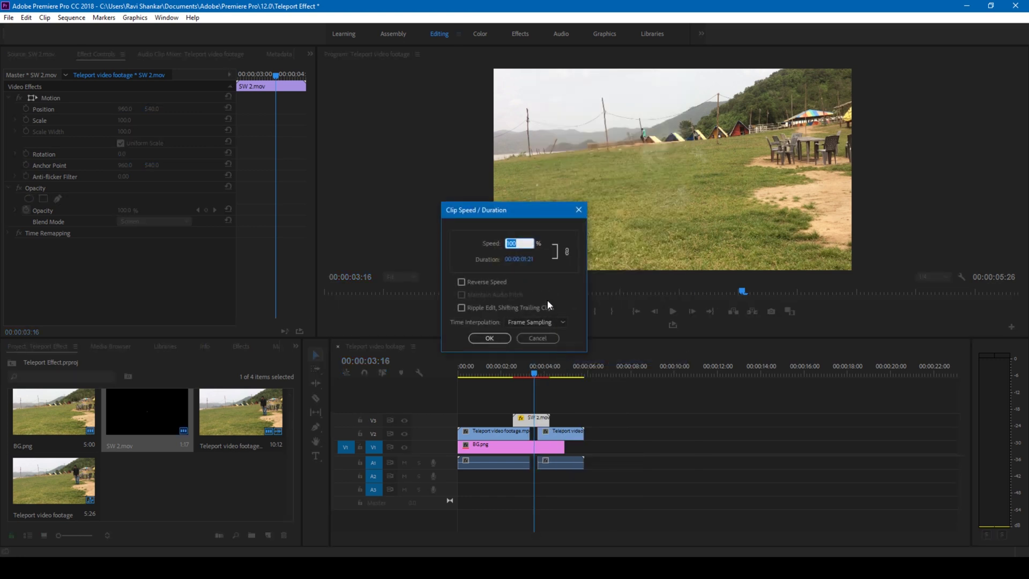
type("250")
key("Return")
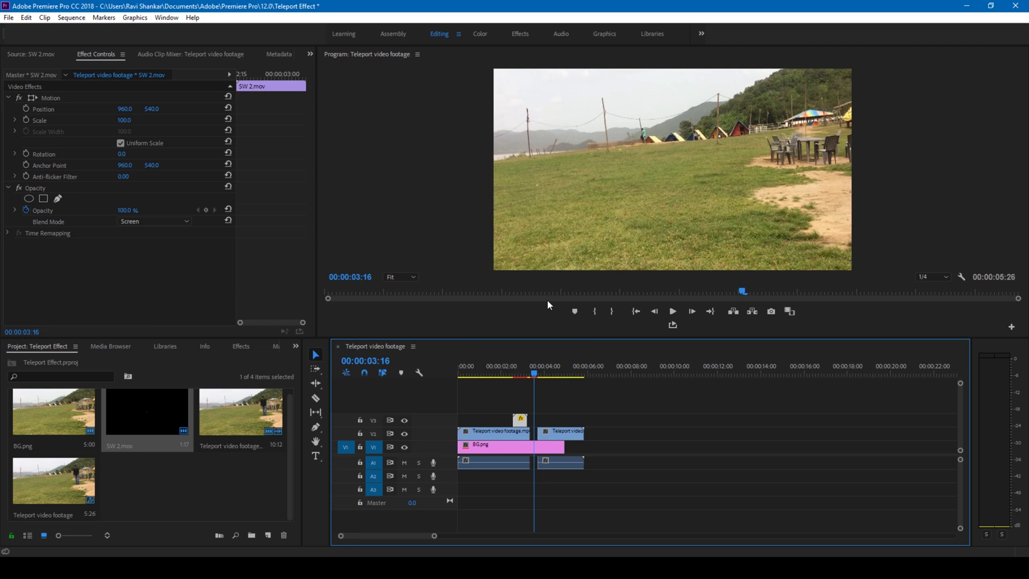
left_click(513, 371)
left_click_drag(515, 372, 516, 373)
key("space")
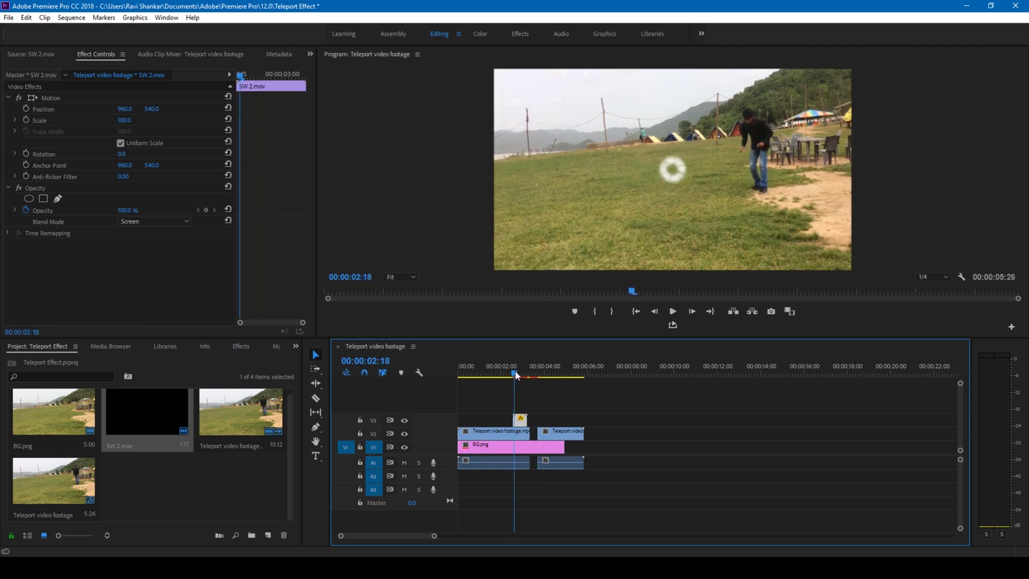
left_click(516, 370)
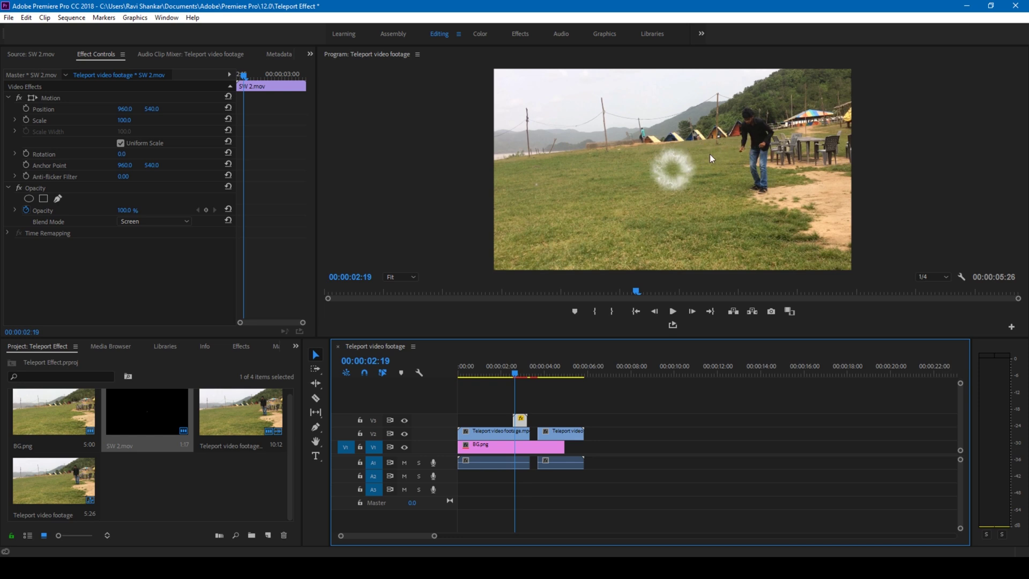
Step: Move the shockwave ring to position 1368, 439 and scale it to 197
left_click_drag(125, 108, 341, 109)
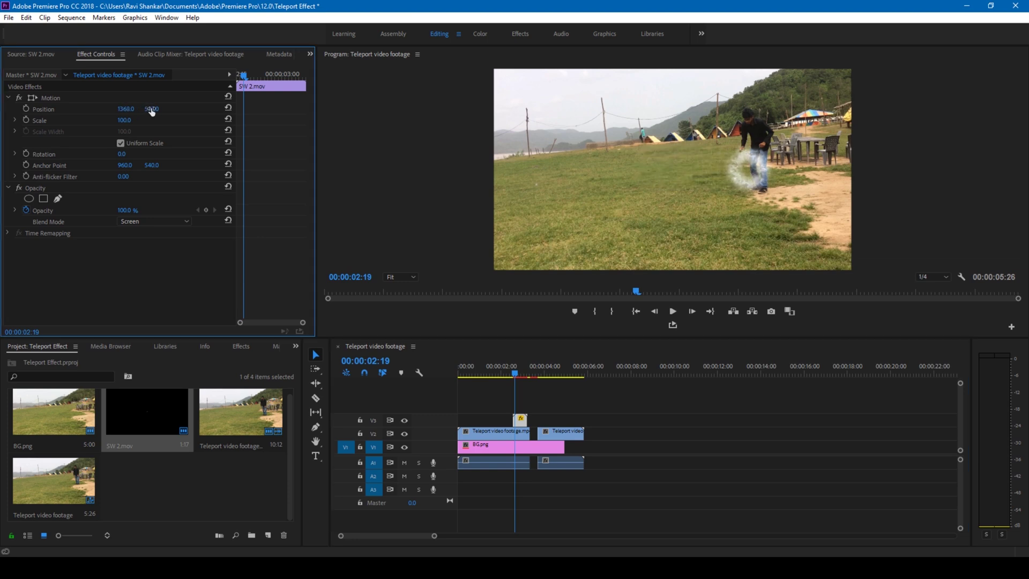
left_click_drag(151, 109, 181, 122)
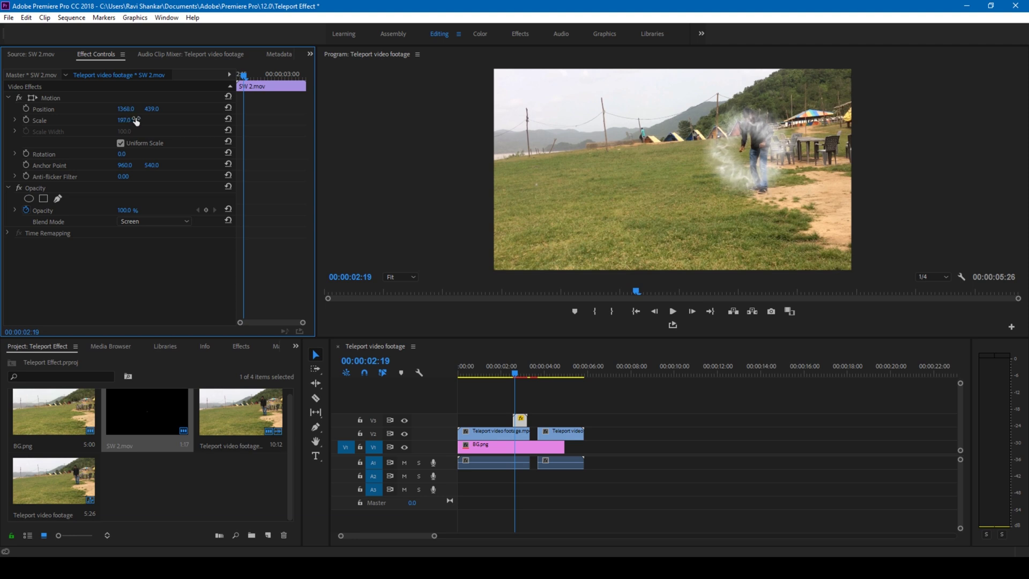
left_click(238, 346)
Step: Apply Basic 3D to SW 2.mov and set its Swivel to 35°
left_click(33, 359)
type("basic")
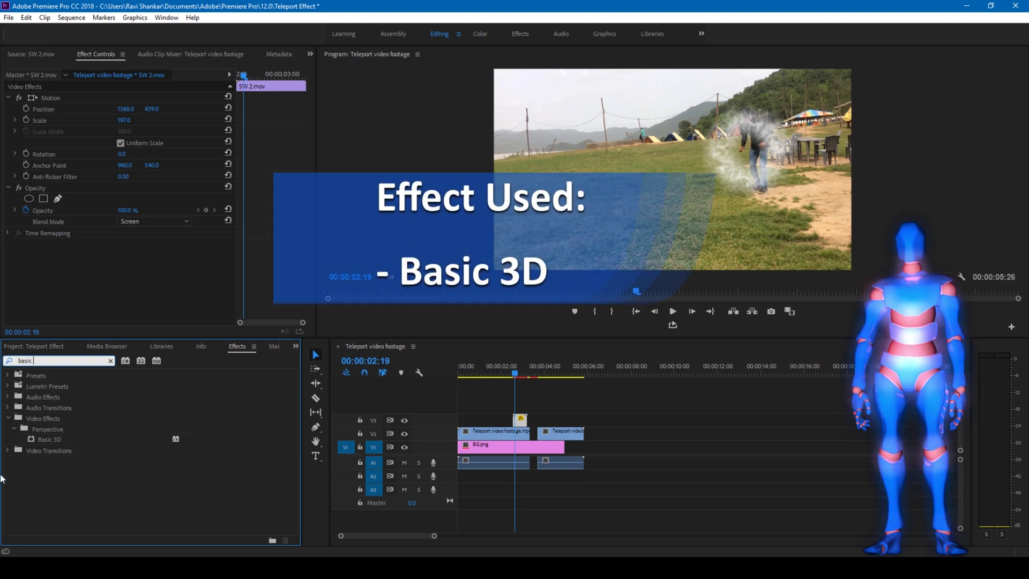
left_click_drag(62, 439, 520, 419)
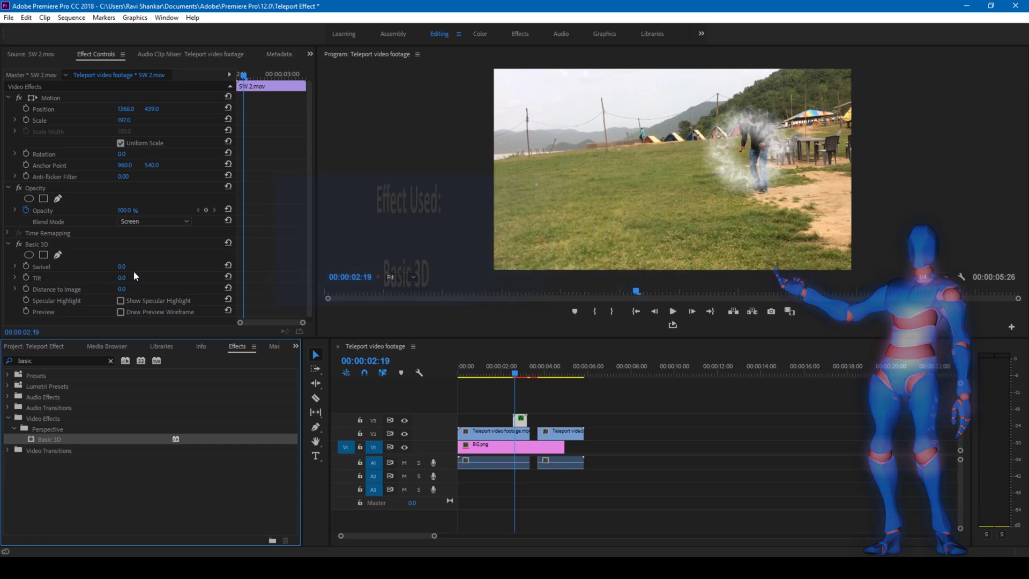
left_click_drag(124, 278, 143, 266)
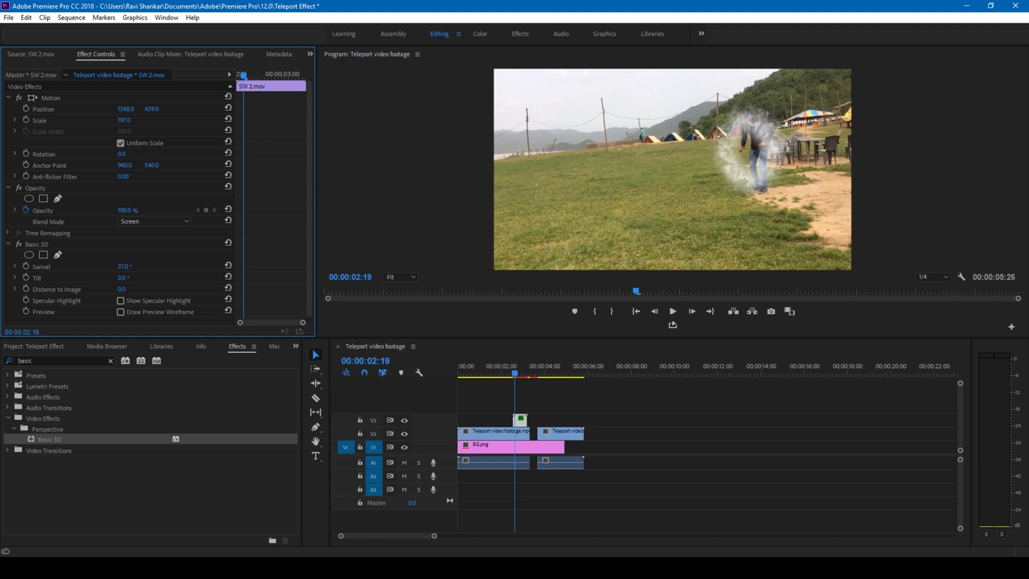
left_click(135, 264)
type("35")
key("Return")
left_click_drag(514, 374, 528, 380)
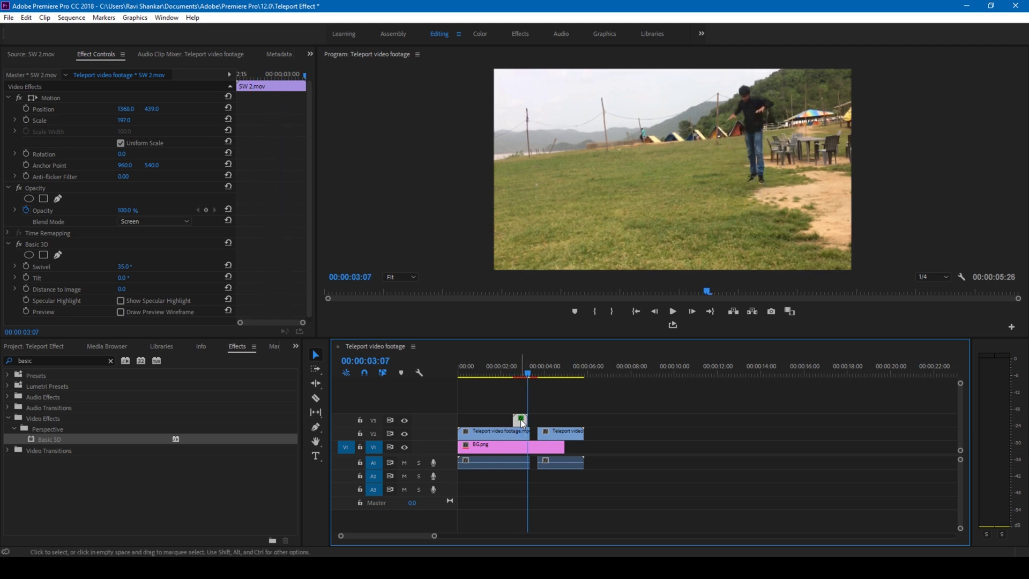
Step: Shift the shockwave later to the vanish moment and raise it to Y 364
left_click_drag(519, 421, 530, 423)
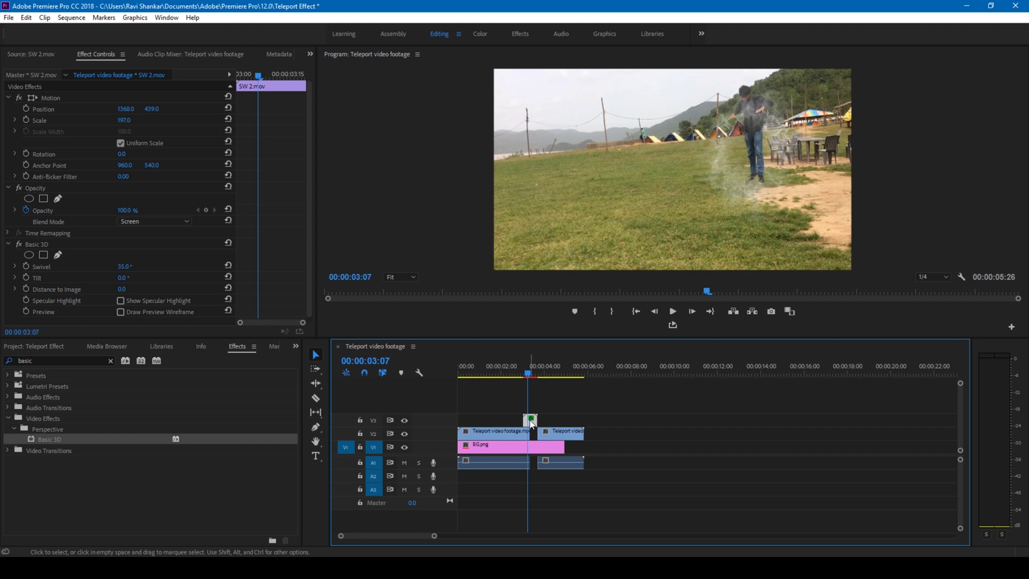
left_click_drag(151, 109, 140, 109)
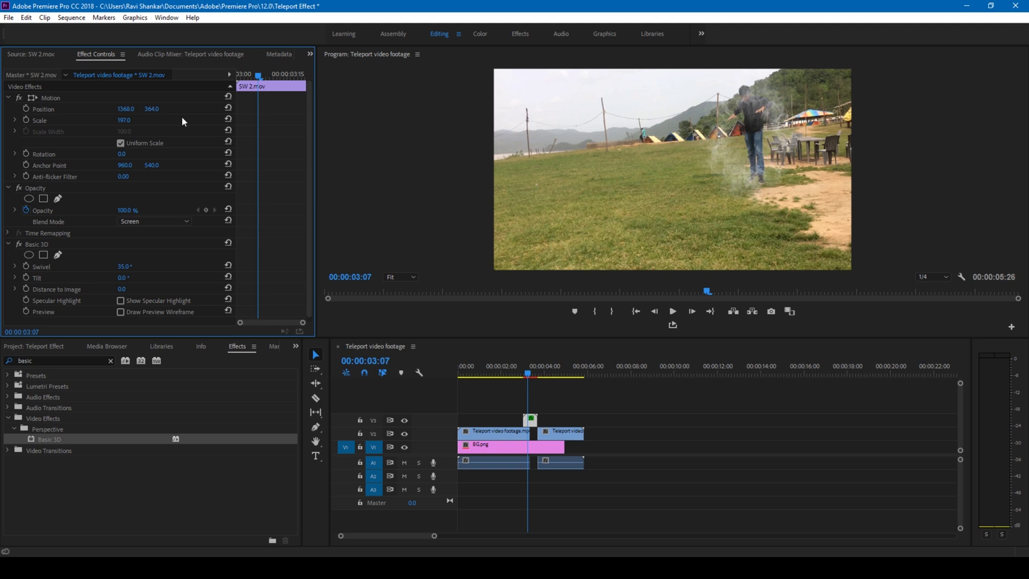
left_click_drag(509, 374, 522, 375)
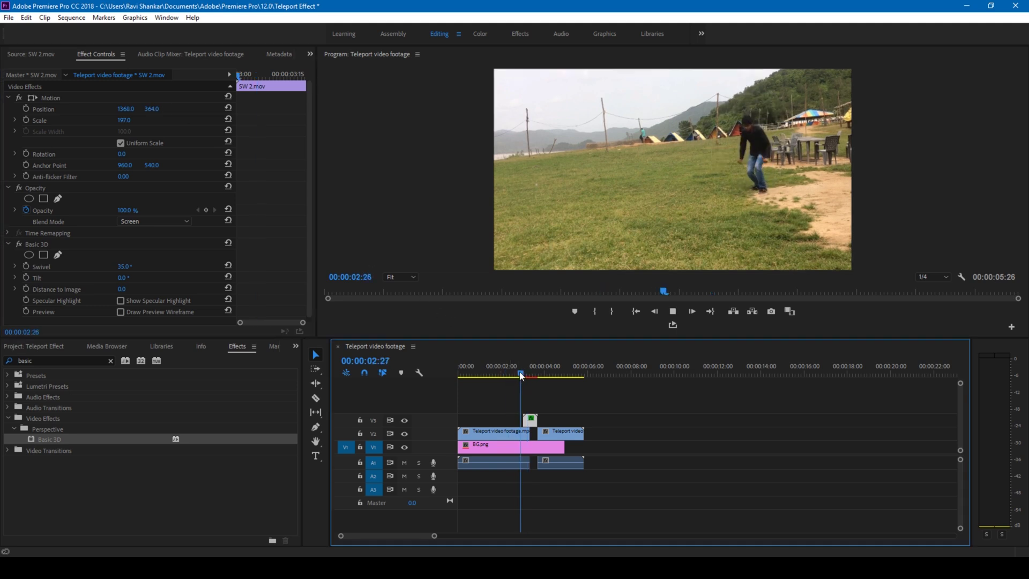
left_click(529, 375)
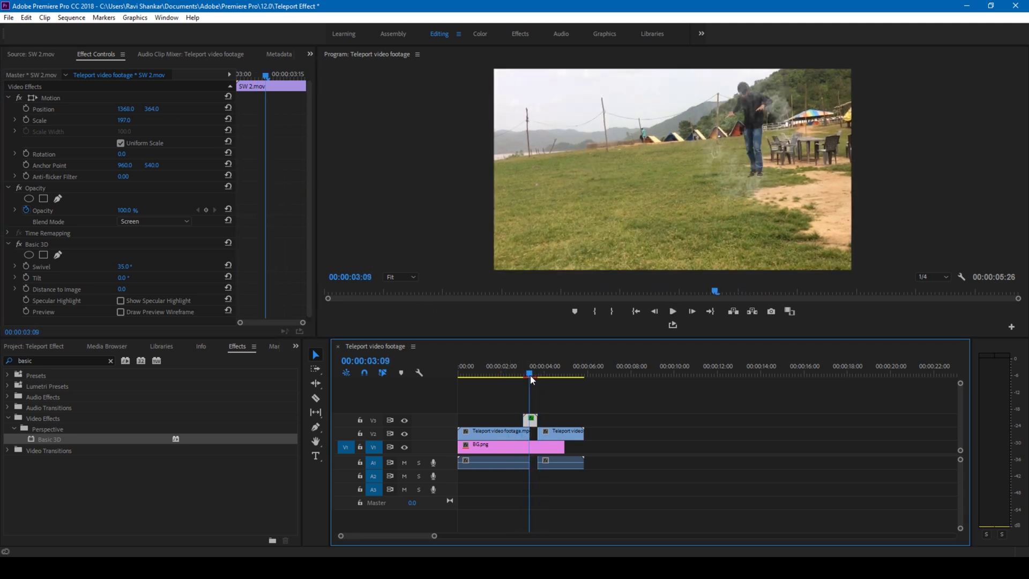
left_click_drag(529, 374, 531, 377)
Step: Nudge the shockwave slightly later and play back the teleport moment to check timing
left_click_drag(532, 425, 538, 425)
left_click(522, 377)
key("space")
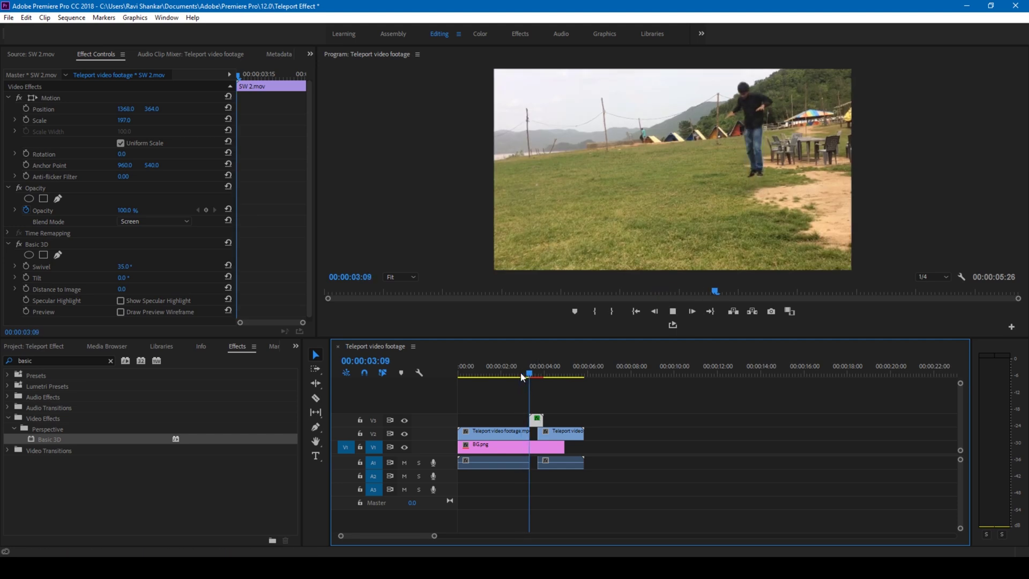
left_click(522, 376)
left_click_drag(522, 377, 530, 377)
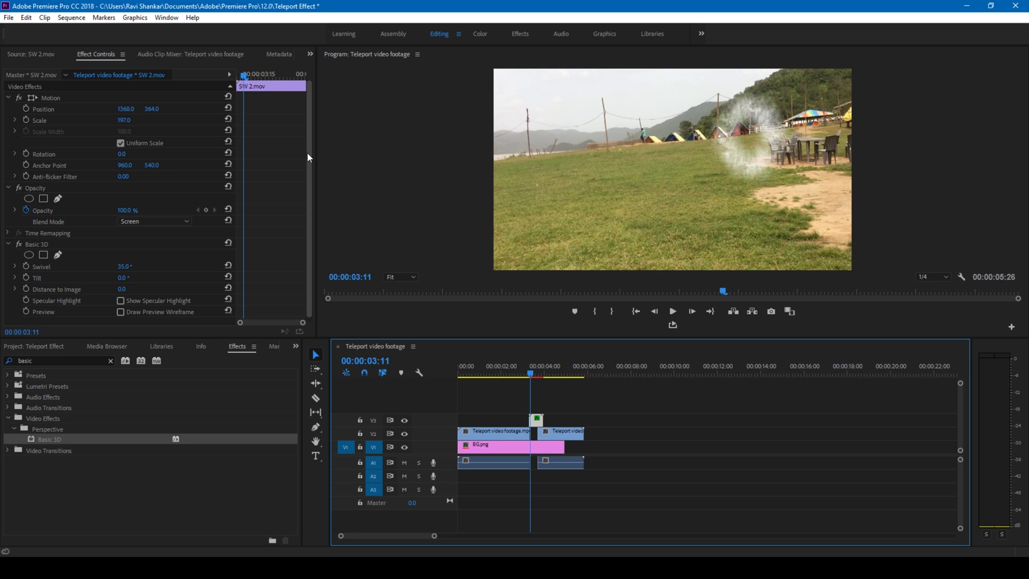
left_click_drag(308, 156, 308, 160)
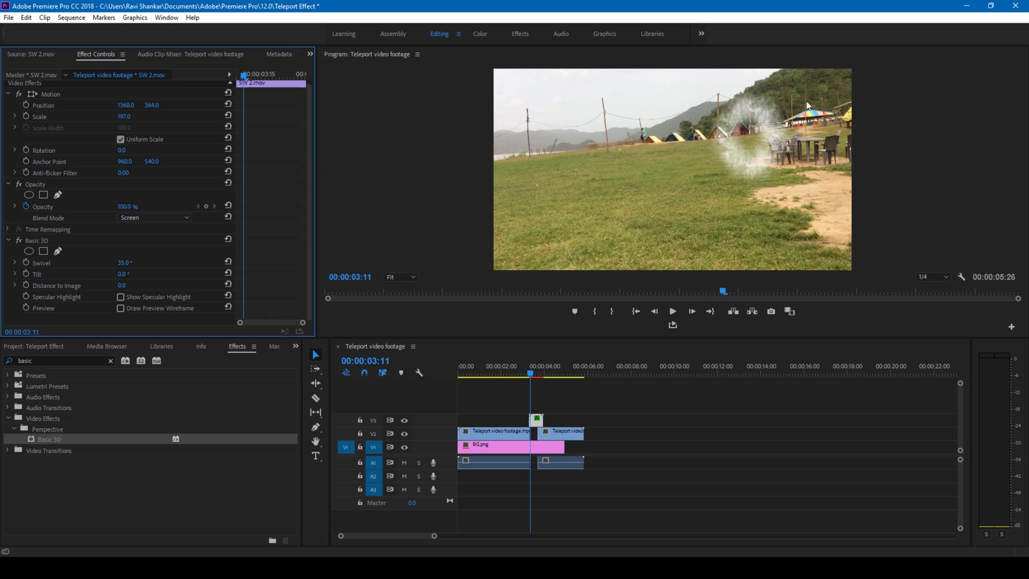
Step: Apply the Tint effect to the SW 2.mov shockwave clip
left_click(48, 358)
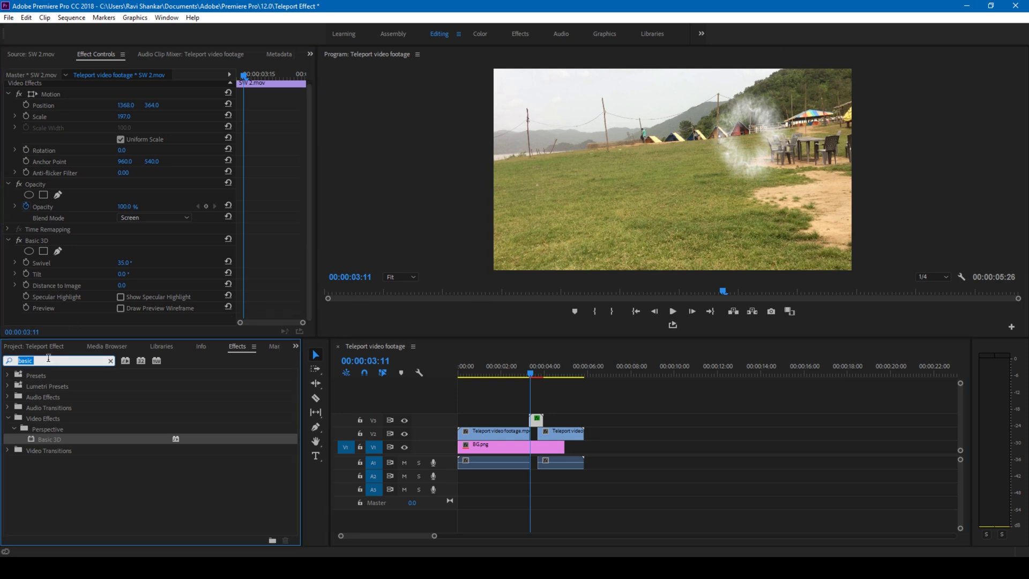
type("tint")
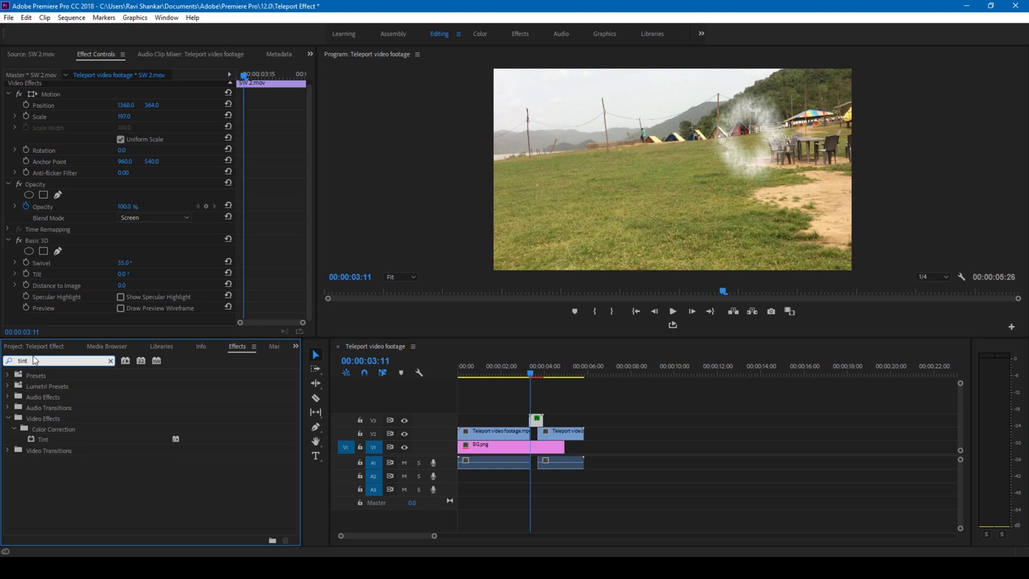
left_click_drag(54, 435, 539, 423)
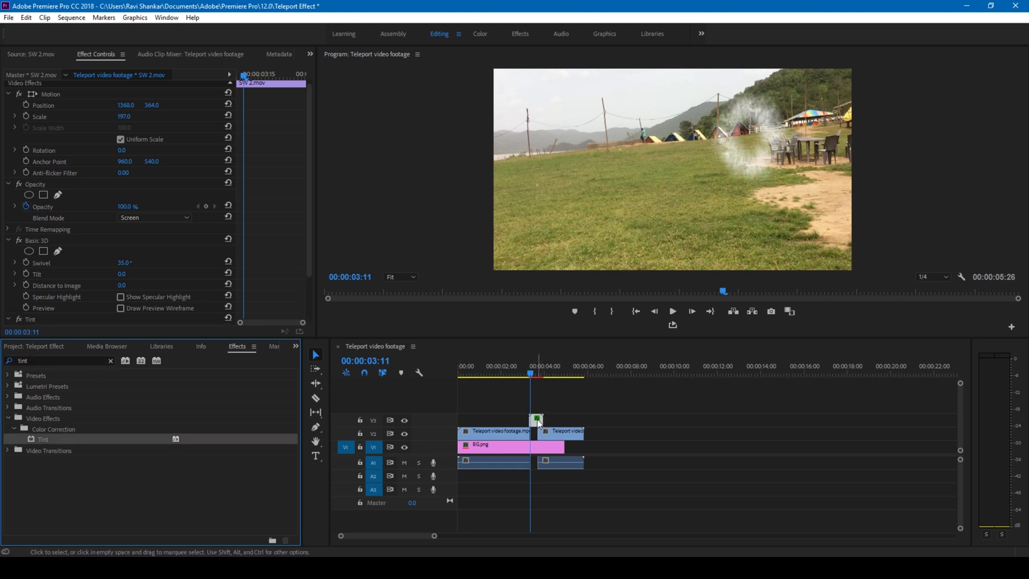
scroll(98, 221, "down", 2)
Step: Map the Tint's white to purple 9C04BD, then search the effects for 'color ba'
left_click(123, 296)
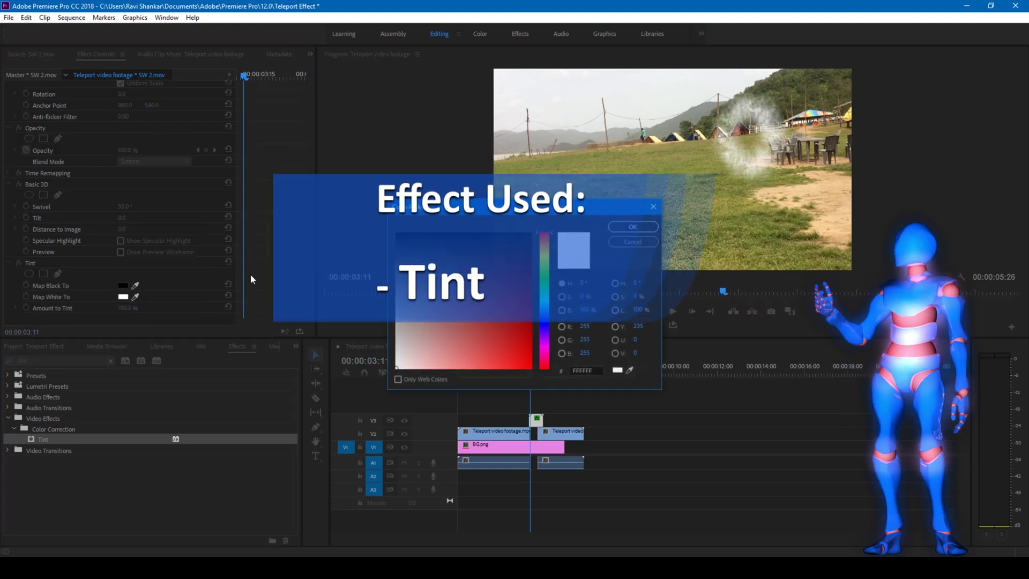
left_click(544, 342)
left_click_drag(527, 354, 528, 333)
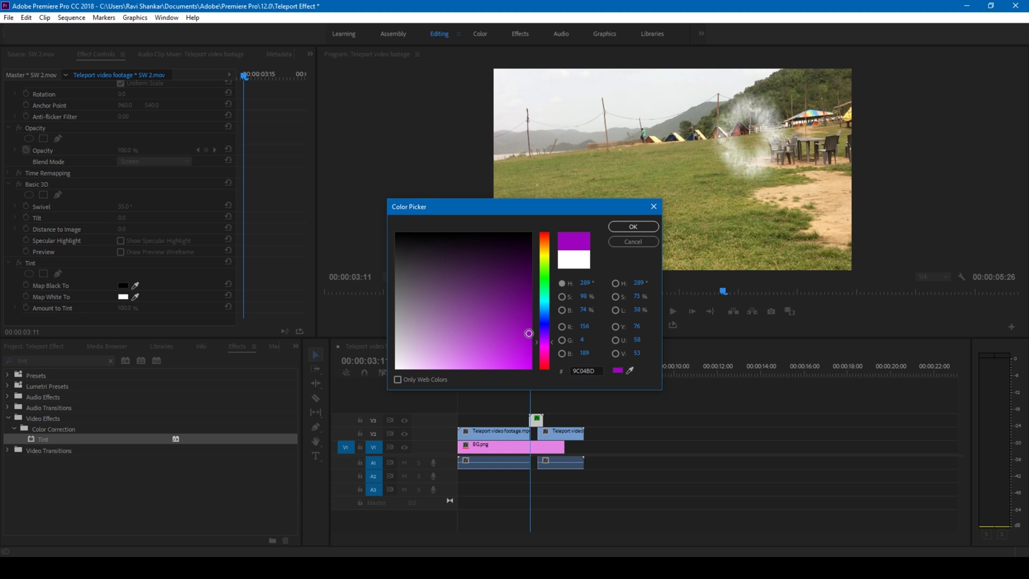
left_click(633, 226)
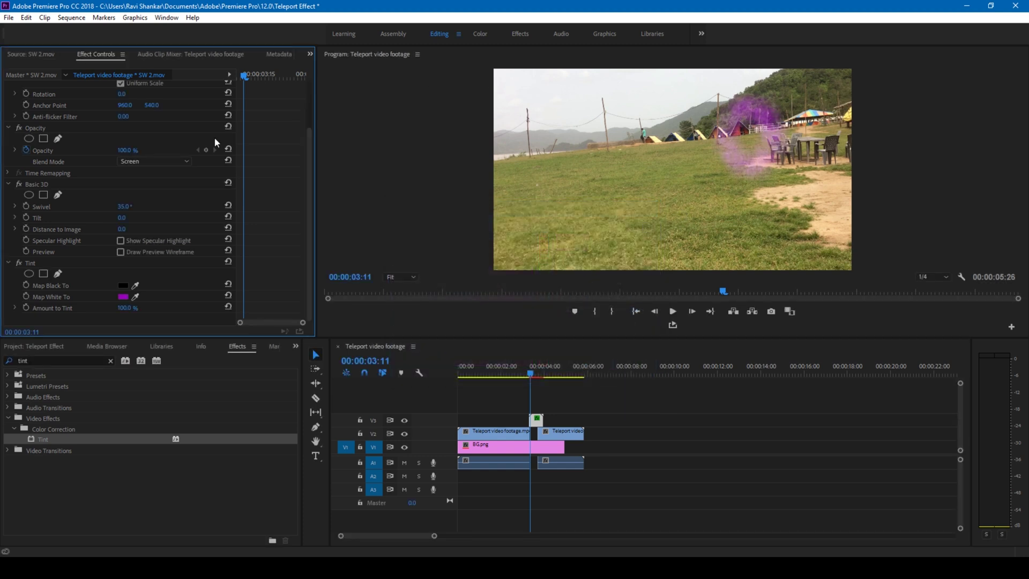
left_click(53, 359)
type("color ba")
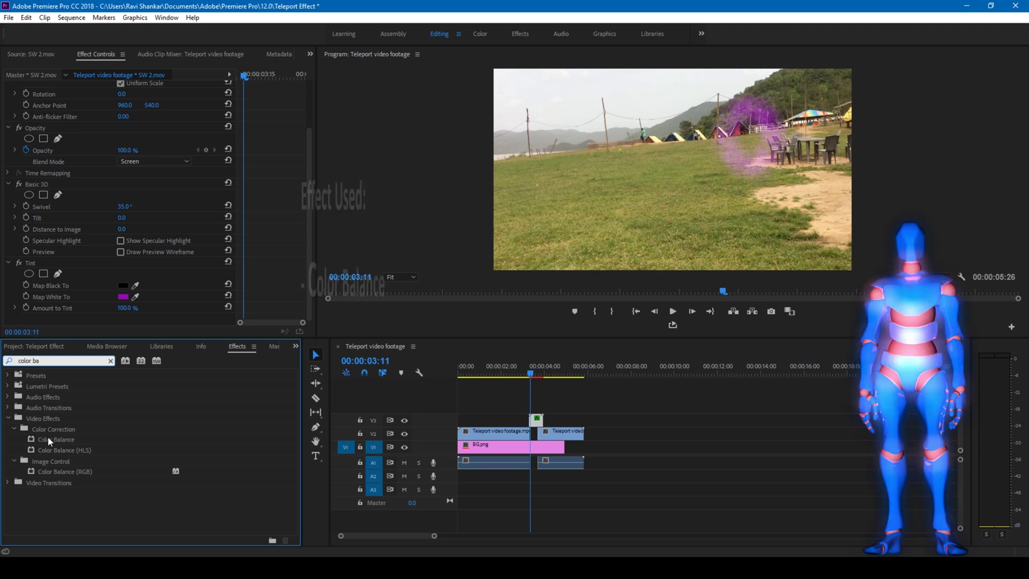
Step: Apply Color Balance with highlights red 79, green 52, blue 83 and midtone green 30
left_click_drag(48, 437, 180, 226)
scroll(180, 226, "down", 3)
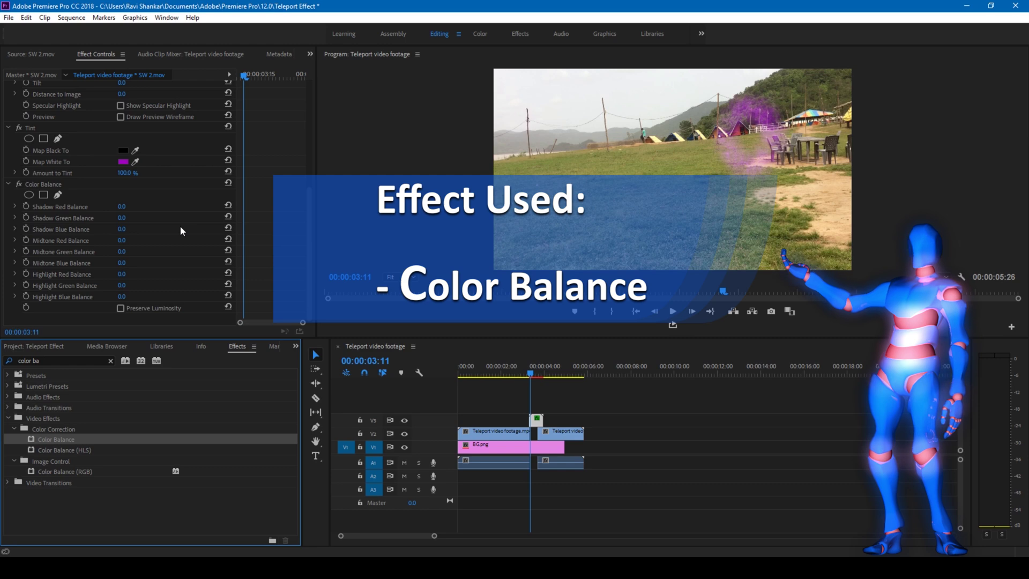
left_click_drag(121, 276, 145, 285)
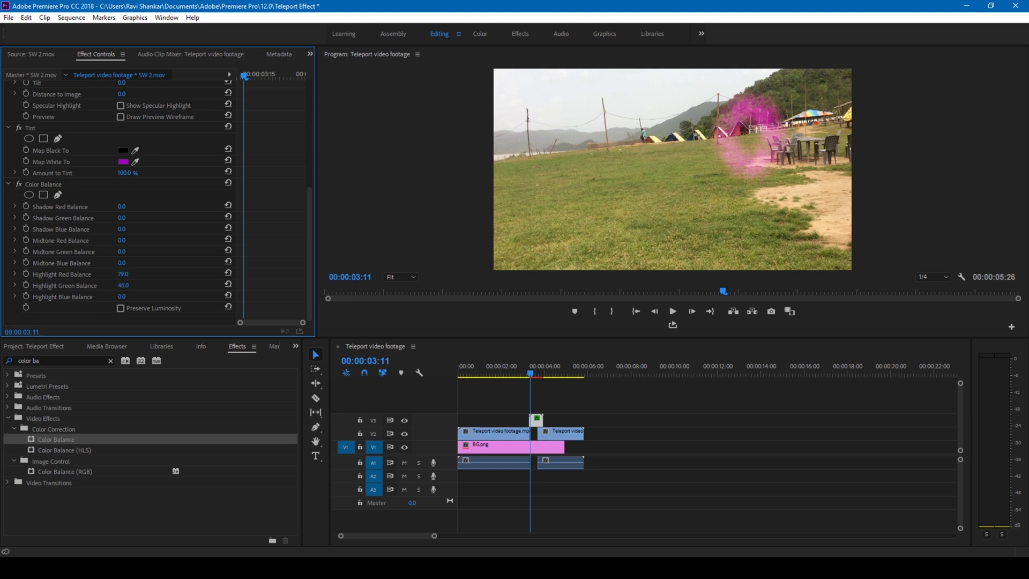
left_click_drag(129, 297, 135, 297)
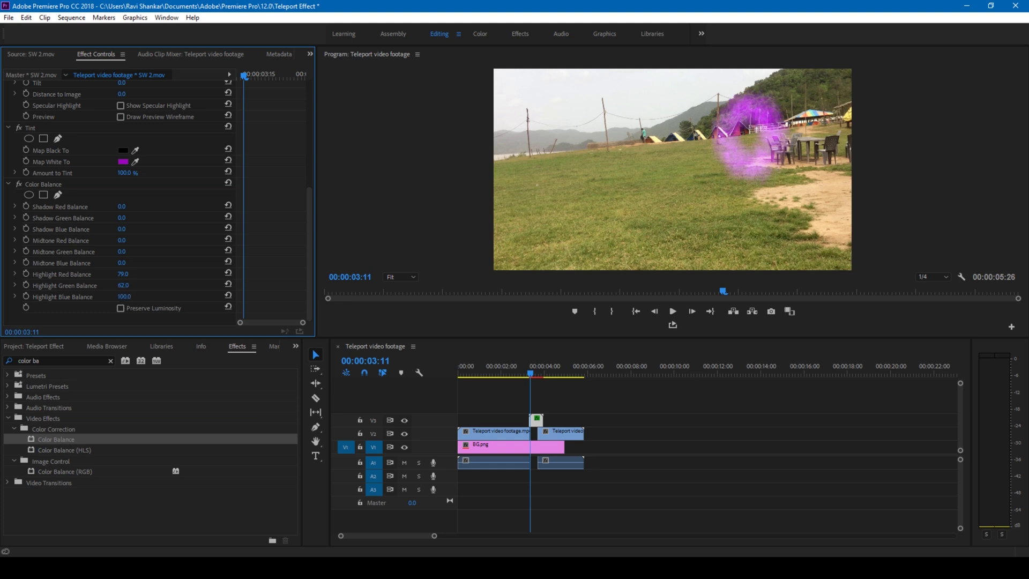
left_click(533, 376)
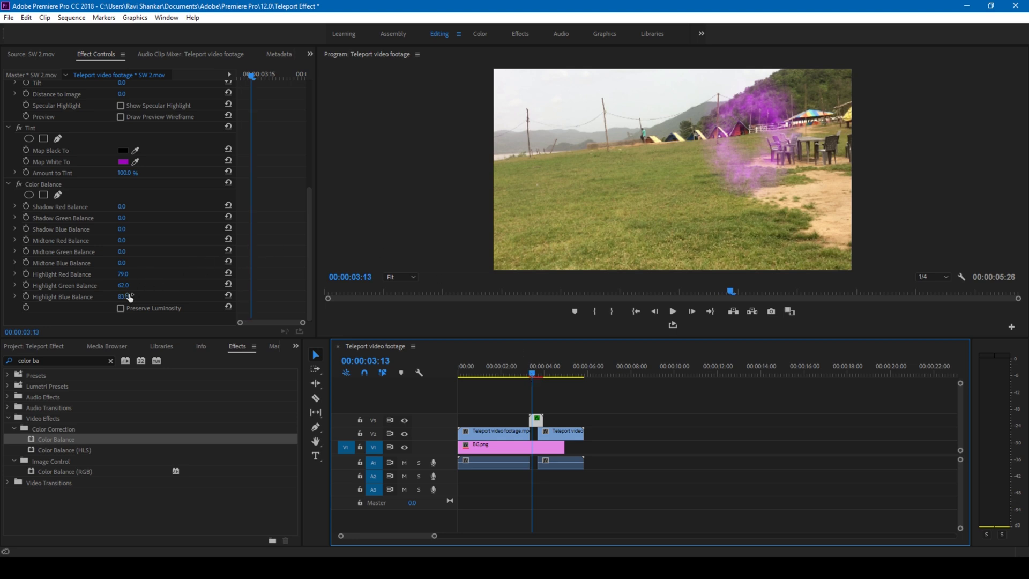
left_click_drag(124, 285, 139, 286)
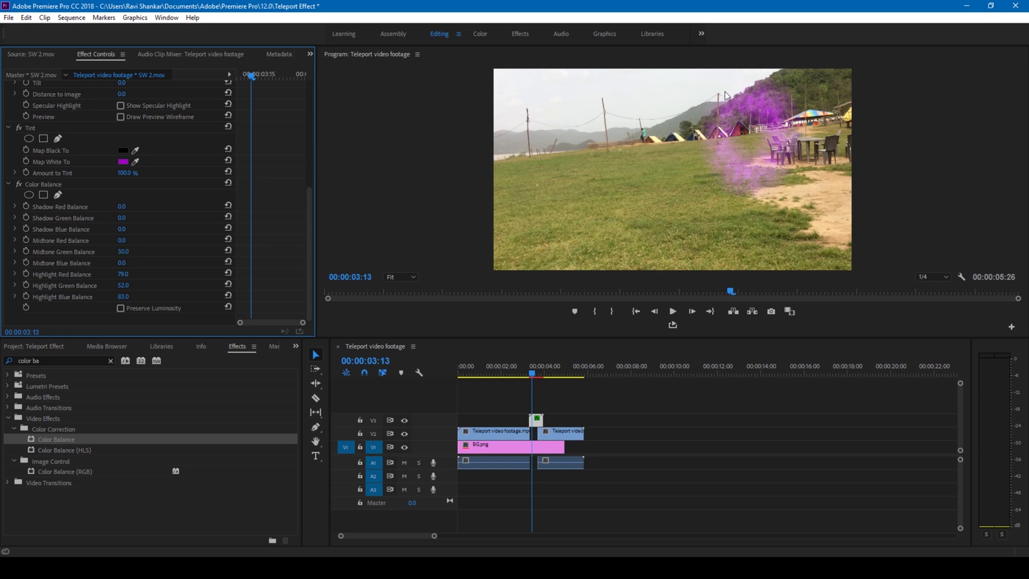
left_click(533, 377)
left_click_drag(533, 377, 539, 377)
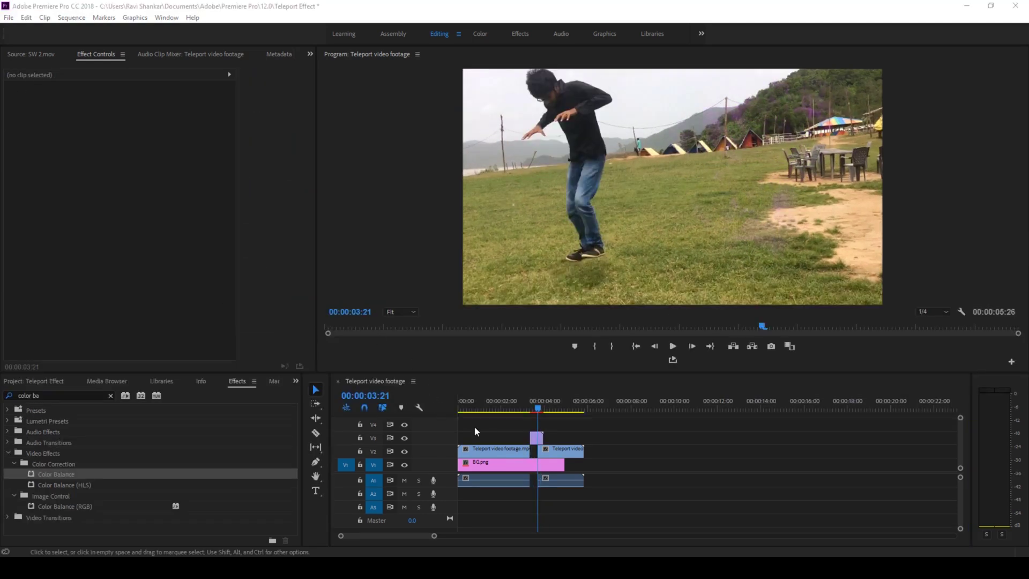
Step: Duplicate the V3 shockwave clip onto track V4 with an Alt-drag
left_click(566, 416)
left_click_drag(530, 406, 541, 412)
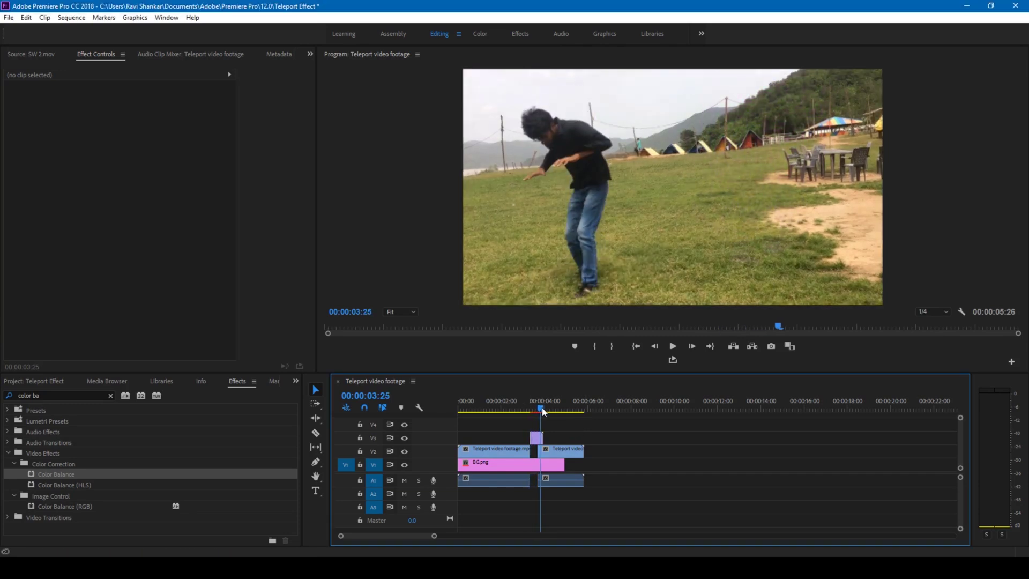
left_click(536, 438)
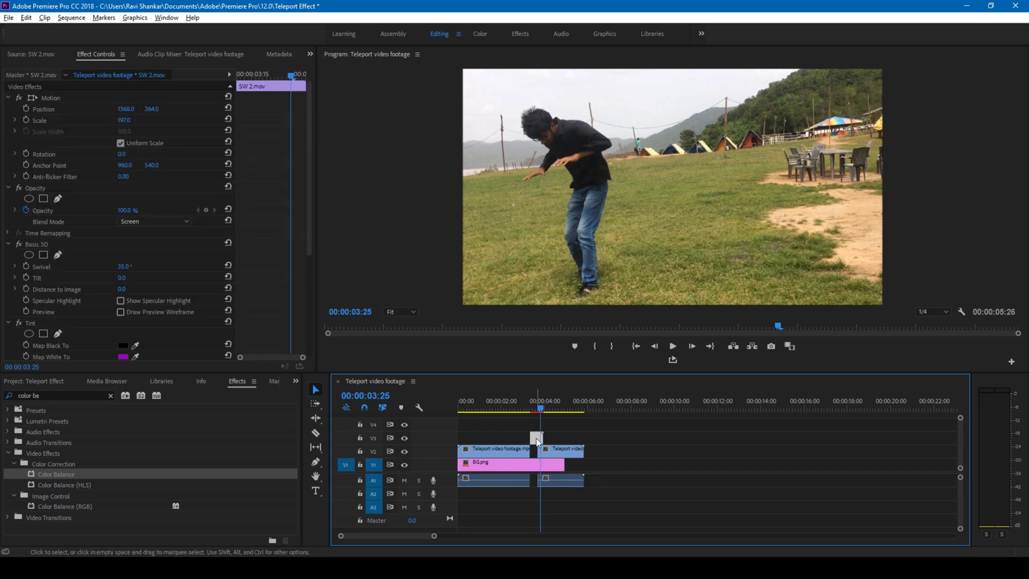
left_click_drag(536, 439, 539, 429)
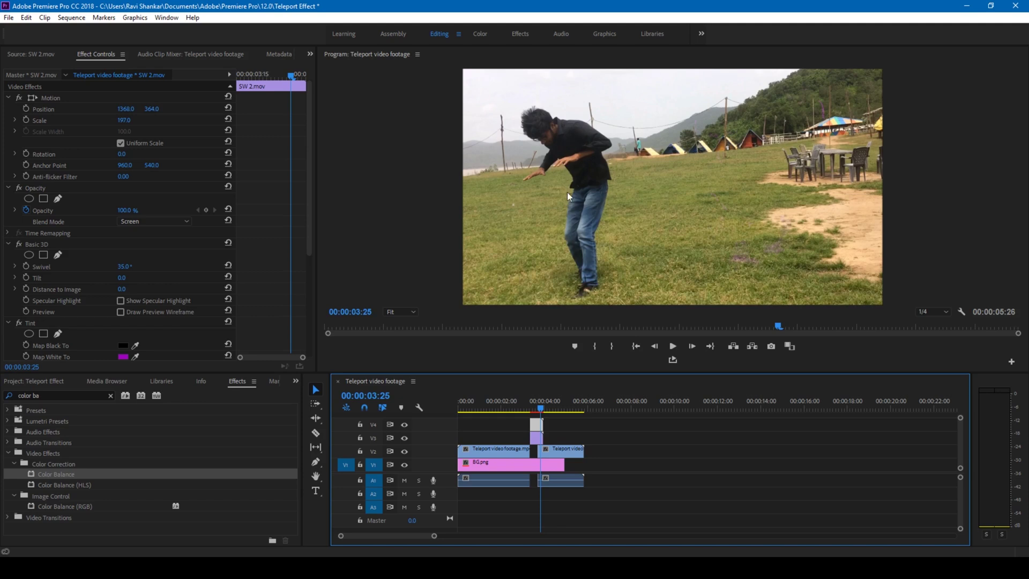
Step: Set the copied shockwave's Position X to 507 over the landing spot
left_click(154, 123)
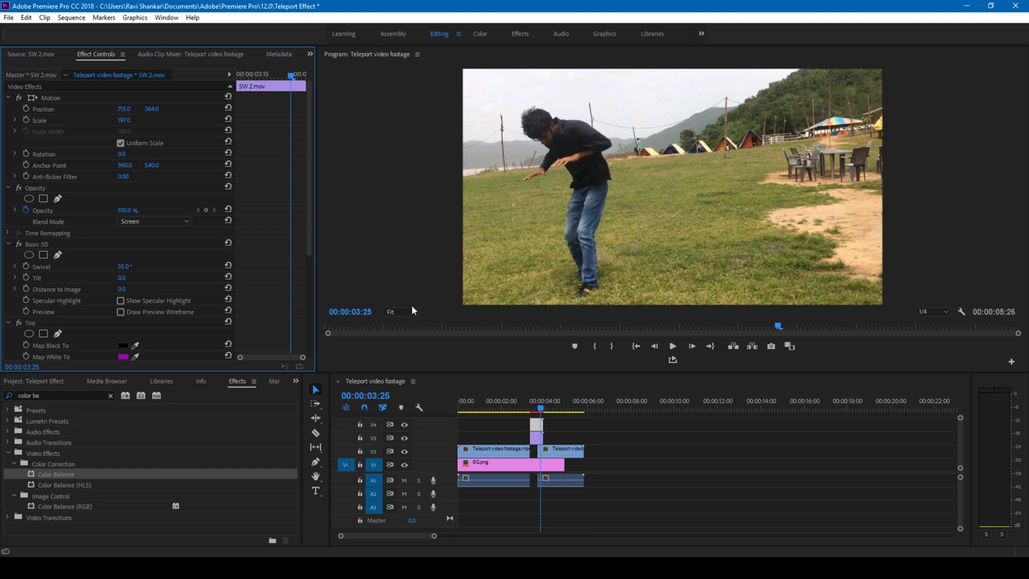
left_click_drag(540, 411, 534, 410)
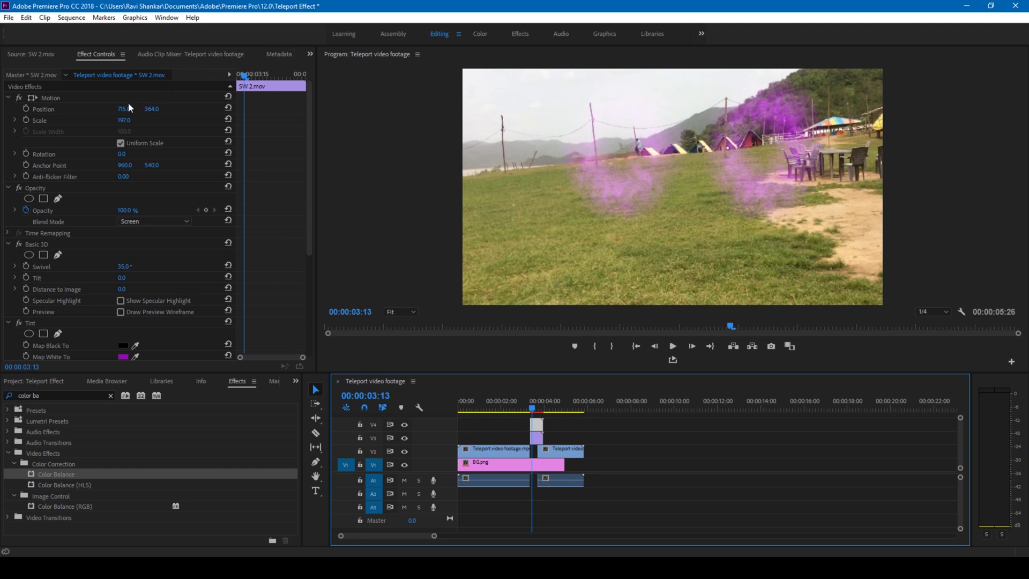
mouse_move(129, 107)
left_mouse_down()
mouse_move(113, 108)
mouse_move(145, 121)
left_mouse_up()
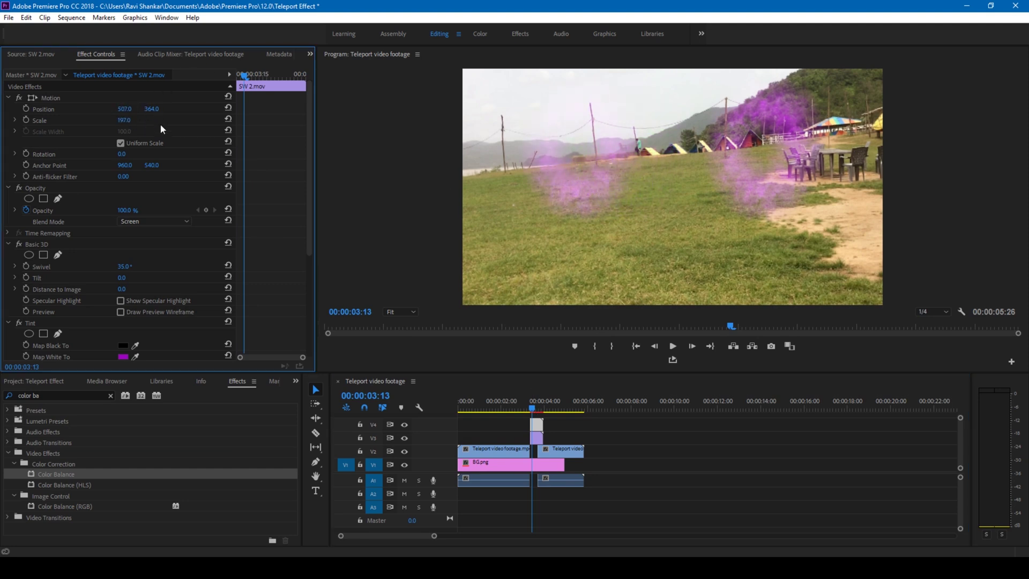
Step: Slide the V4 shockwave a few frames later and go to frame 03:25
left_click(537, 429)
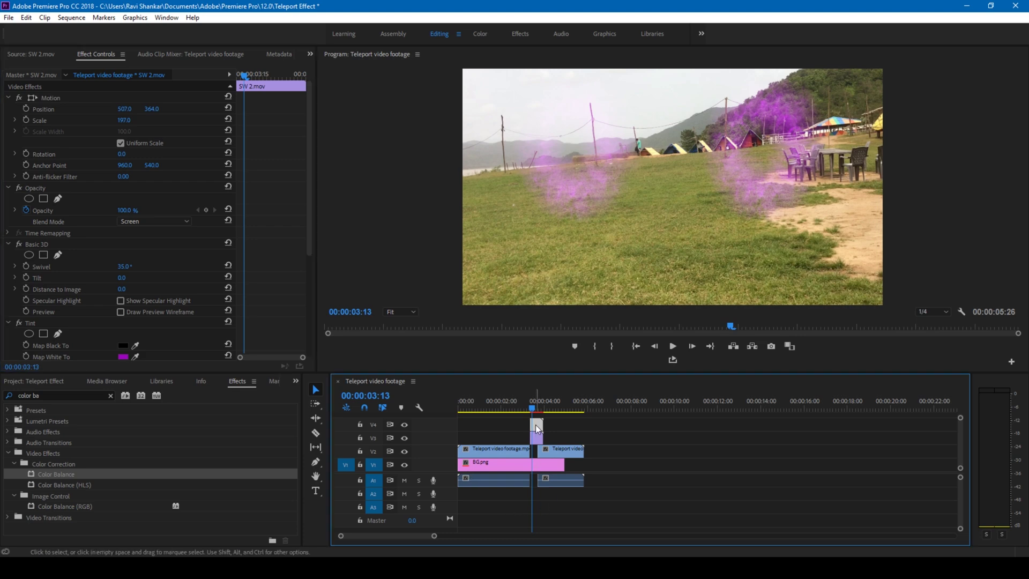
left_click_drag(540, 428, 548, 429)
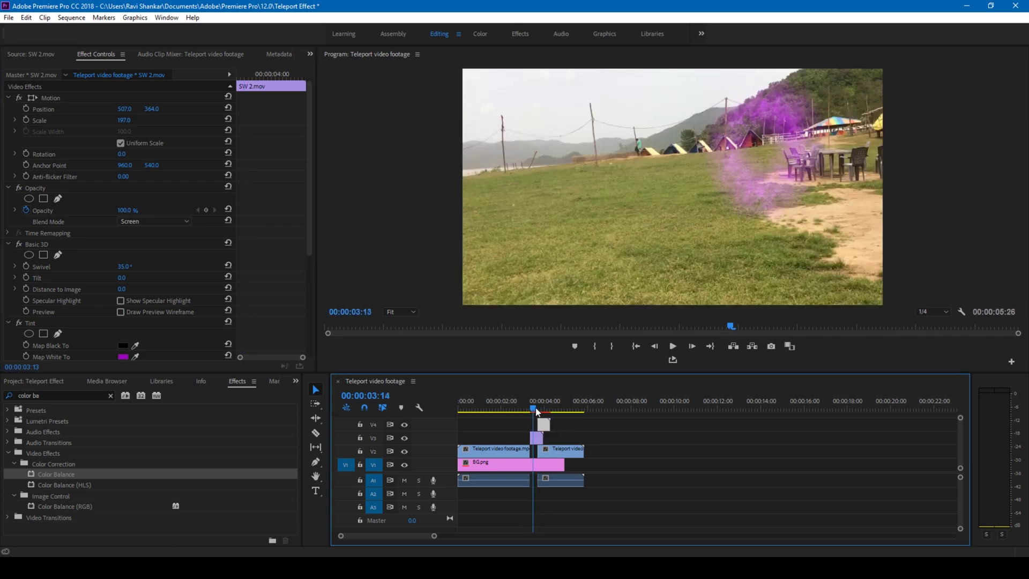
left_click(538, 409)
left_click(541, 409)
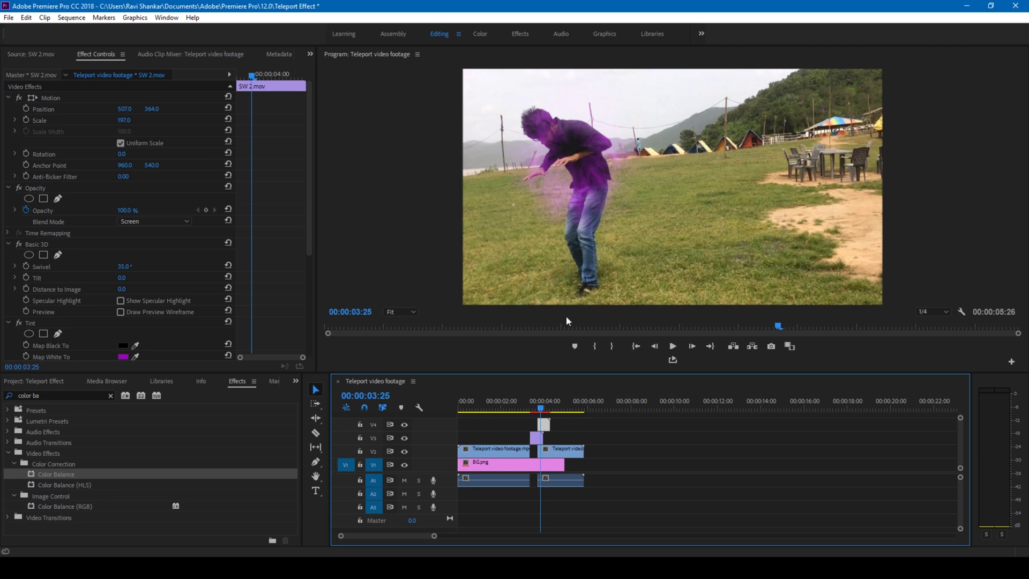
Step: Scale the landing shockwave to 329, then play the teleport from 02:24
key("Left")
key("Left")
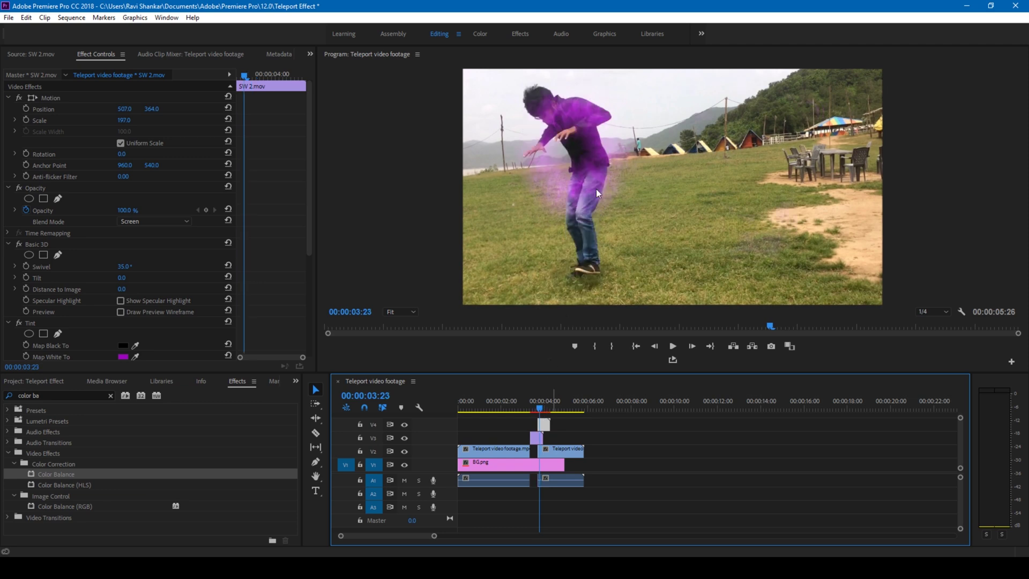
left_click_drag(124, 125, 166, 125)
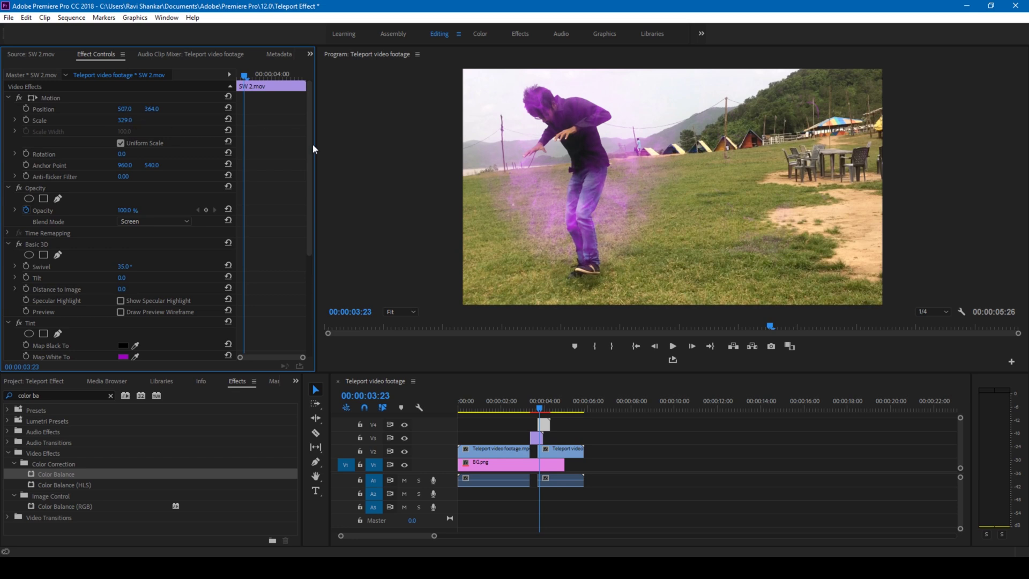
left_click(520, 410)
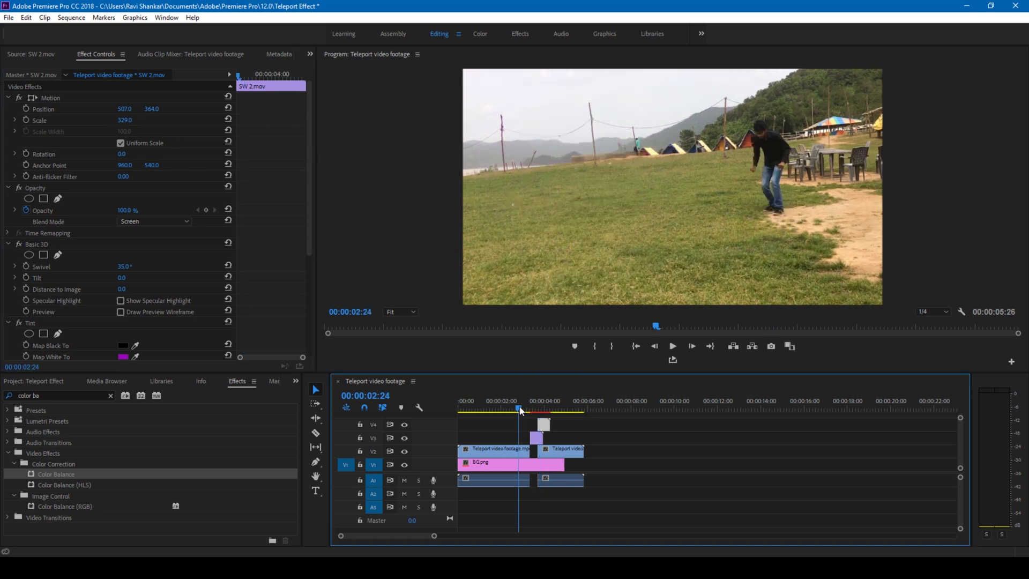
key("space")
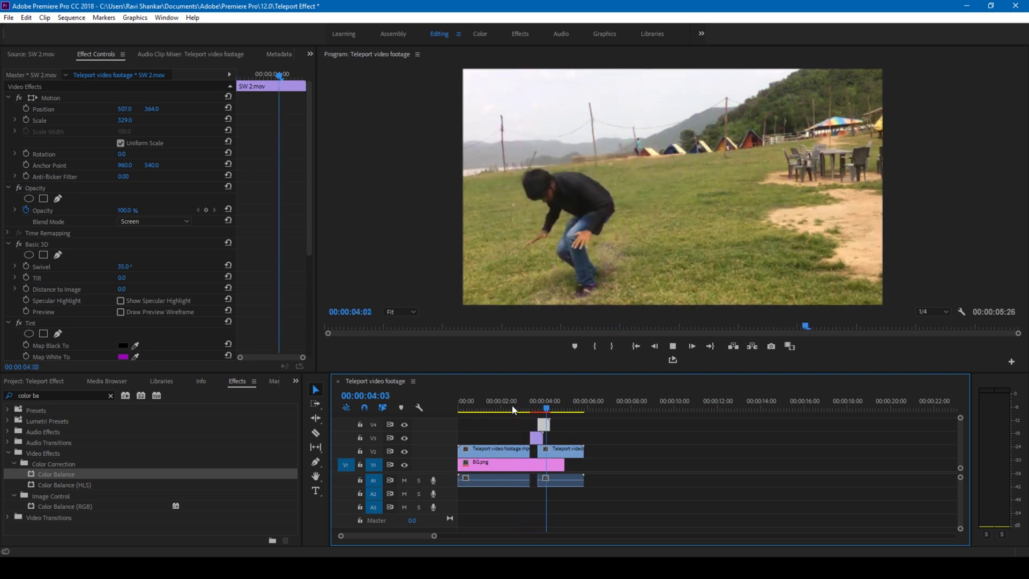
left_click(520, 410)
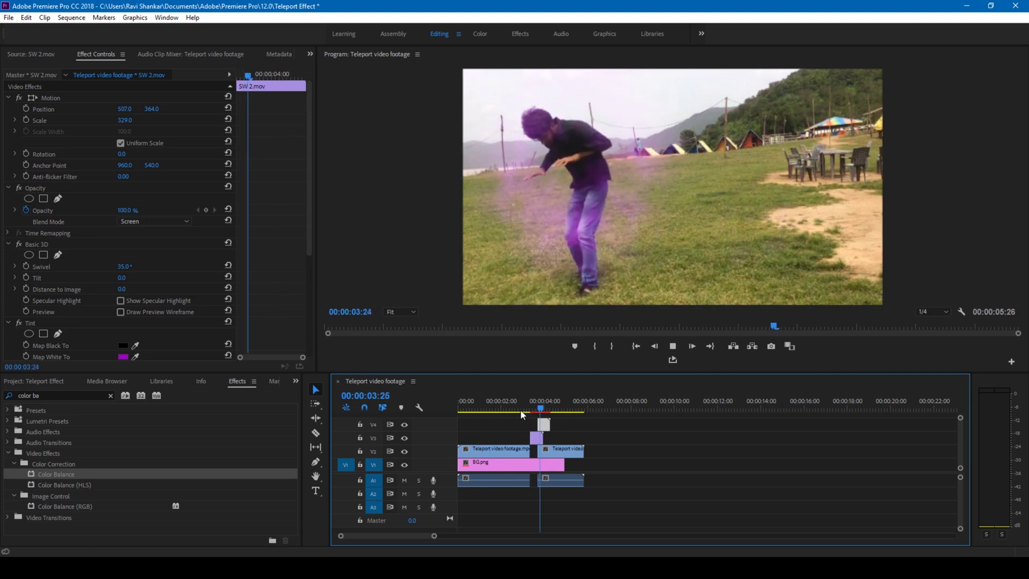
left_click(520, 410)
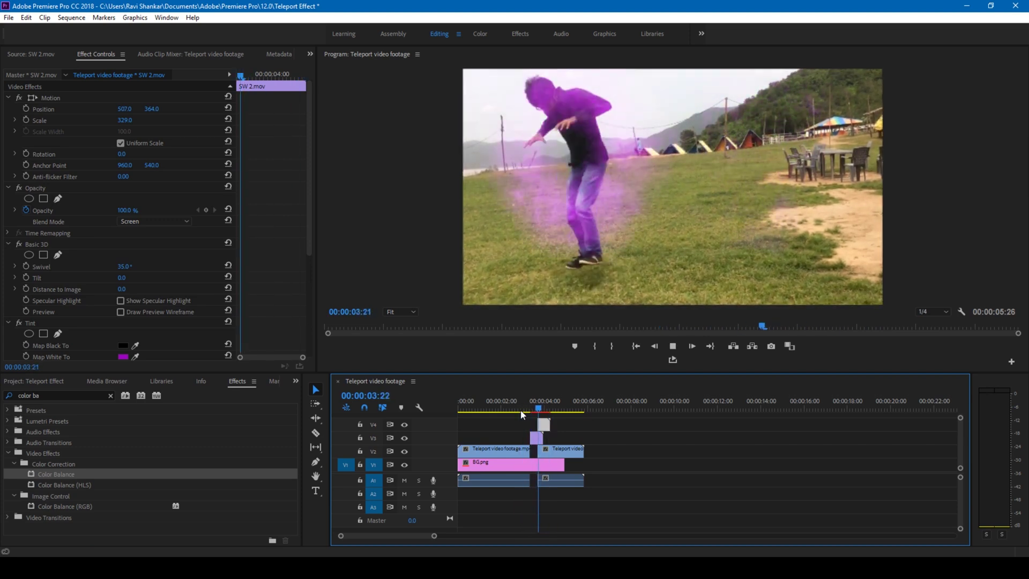
left_click(521, 411)
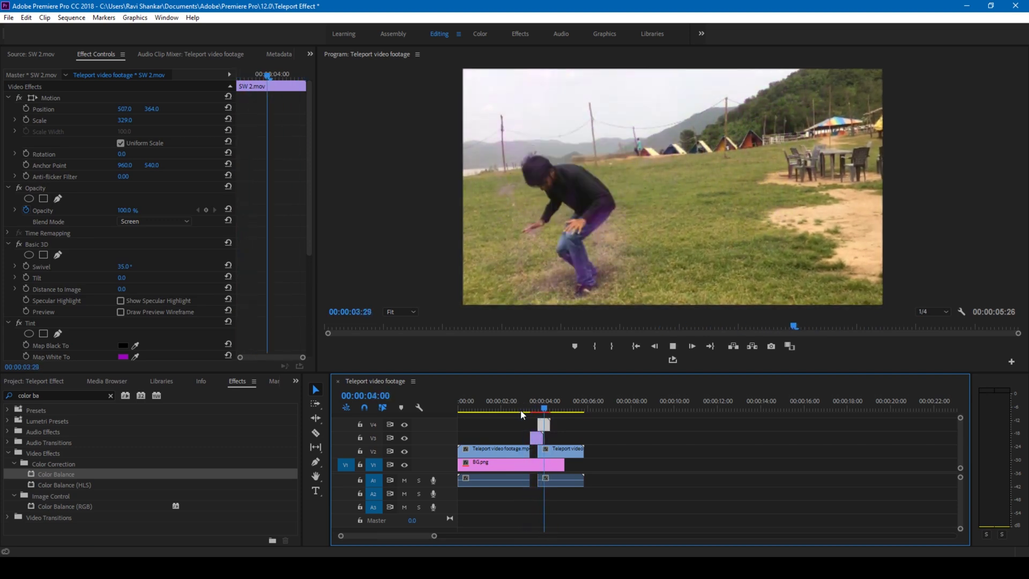
left_click(521, 410)
left_click(522, 411)
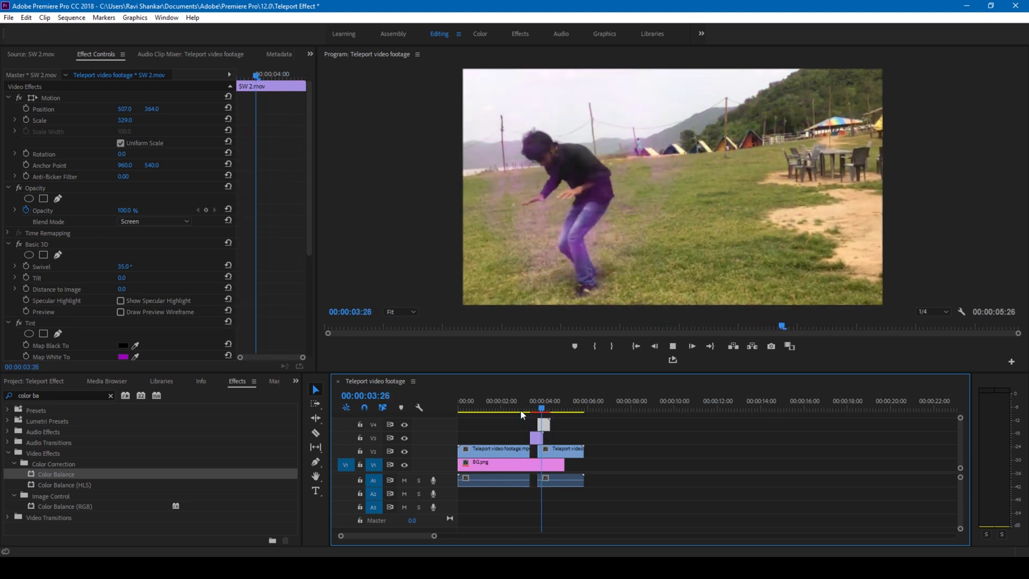
key("space")
key("space")
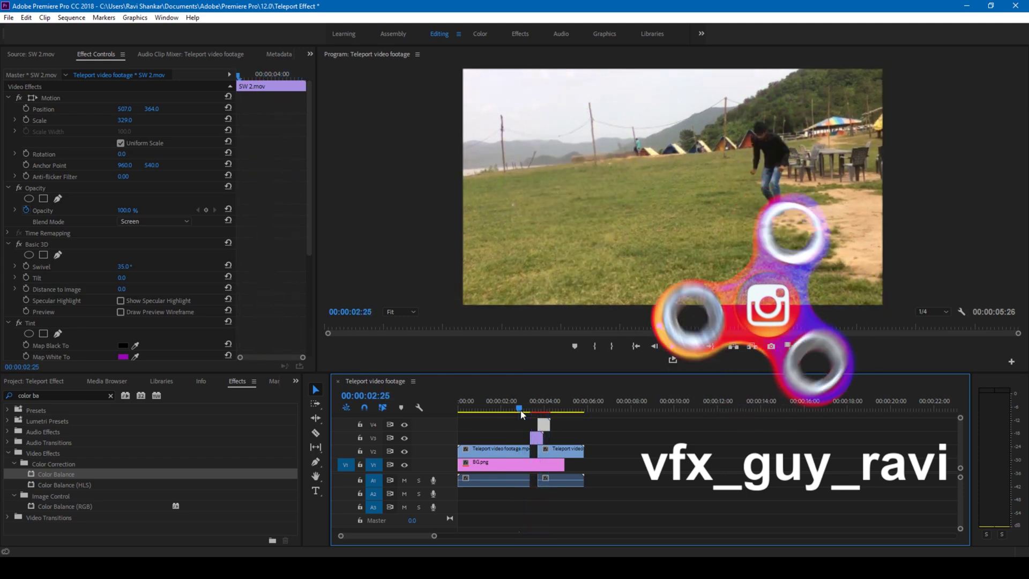
key("space")
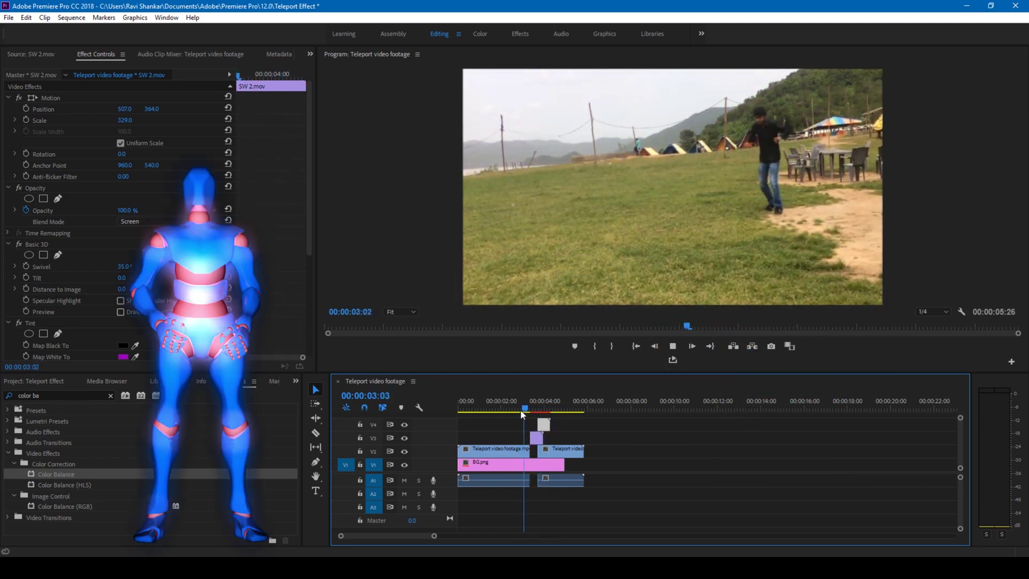
left_click(522, 415)
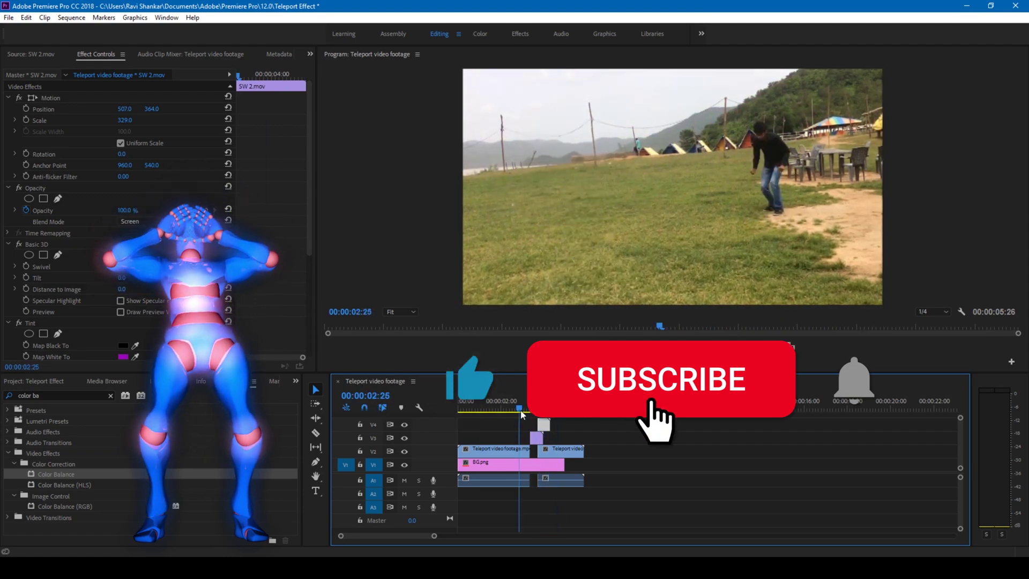